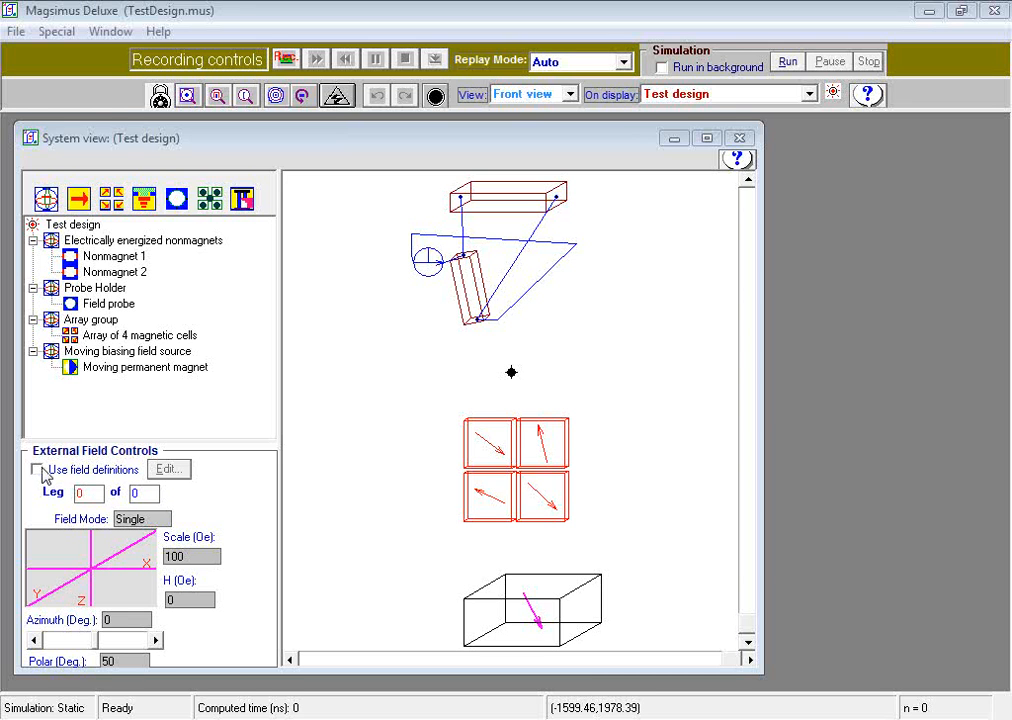
- Enable external field definitions and open the field definitions editor
click(40, 469)
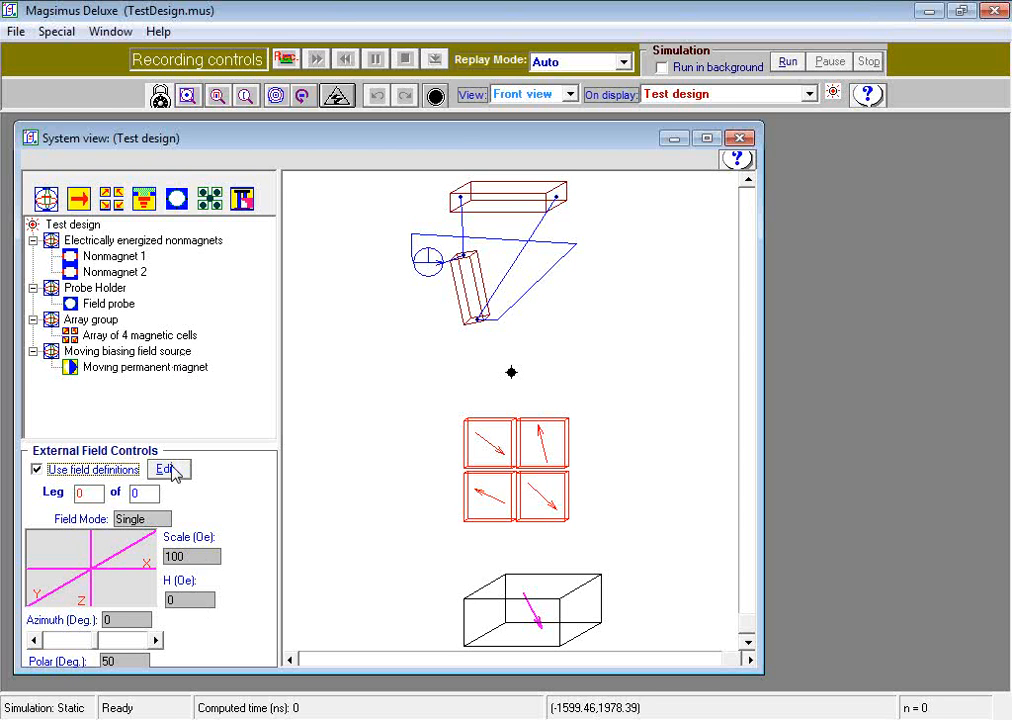
click(168, 469)
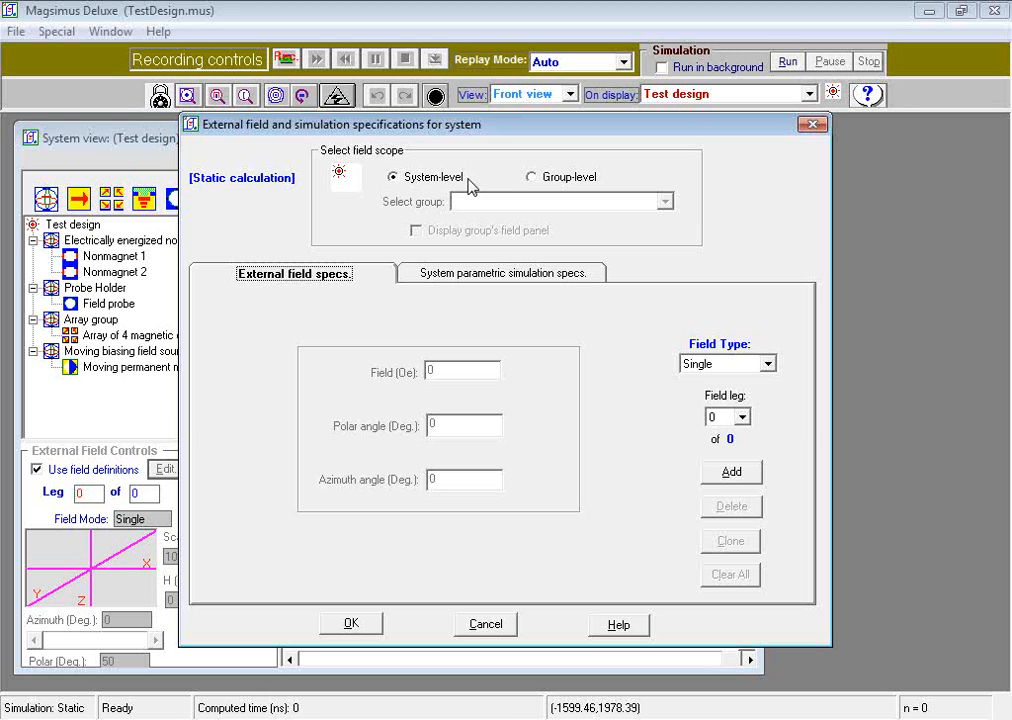
click(533, 177)
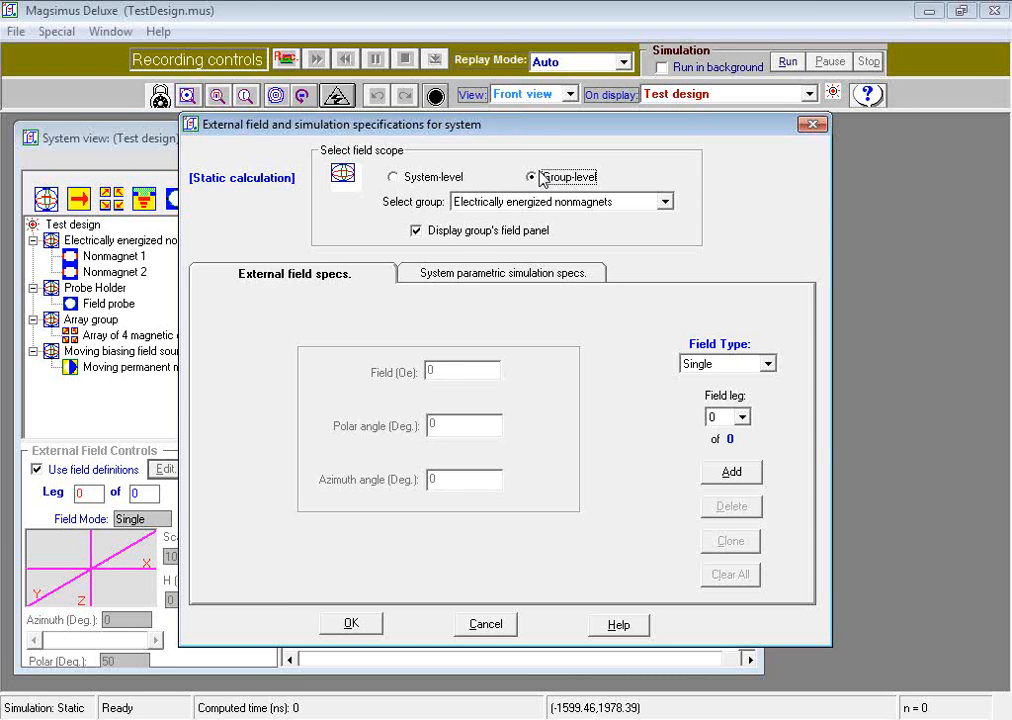
click(665, 203)
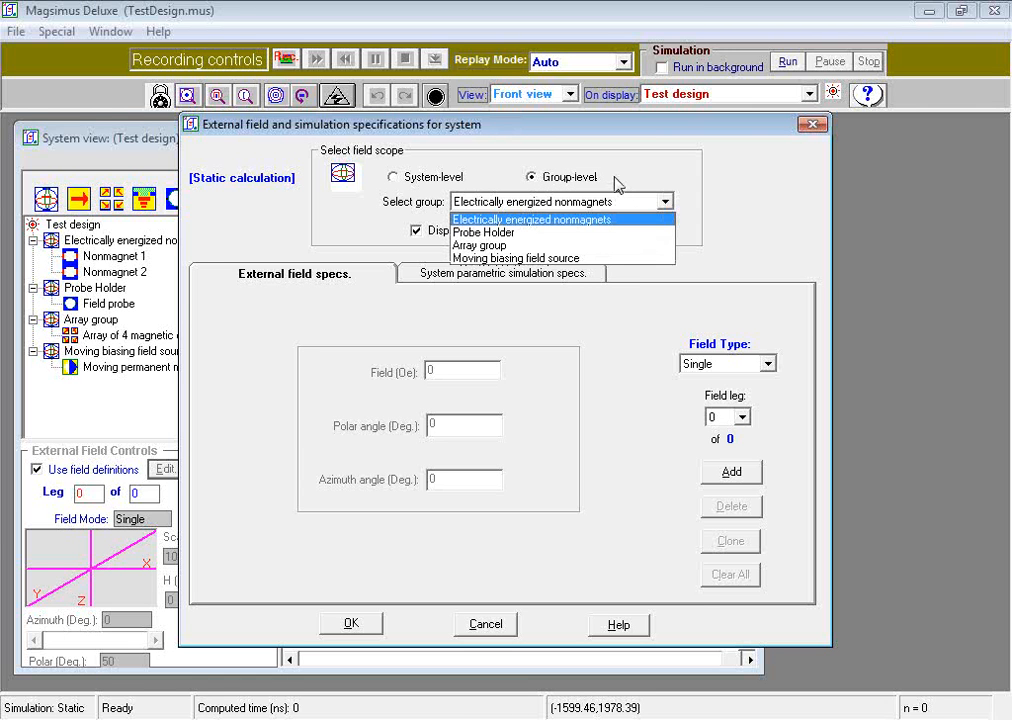
click(620, 185)
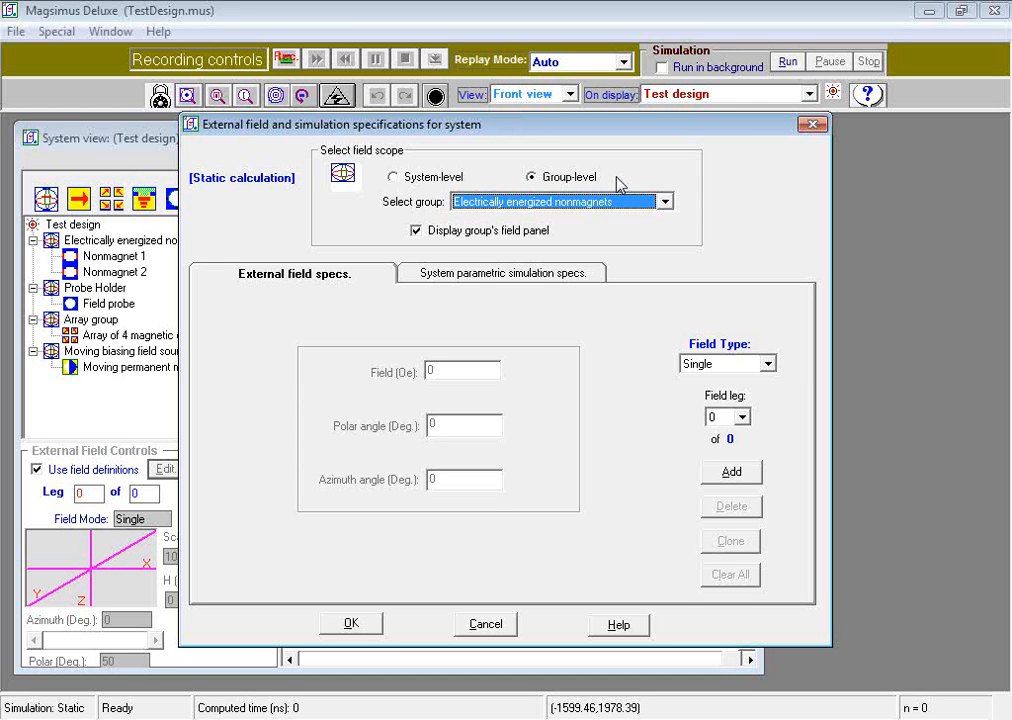
click(393, 176)
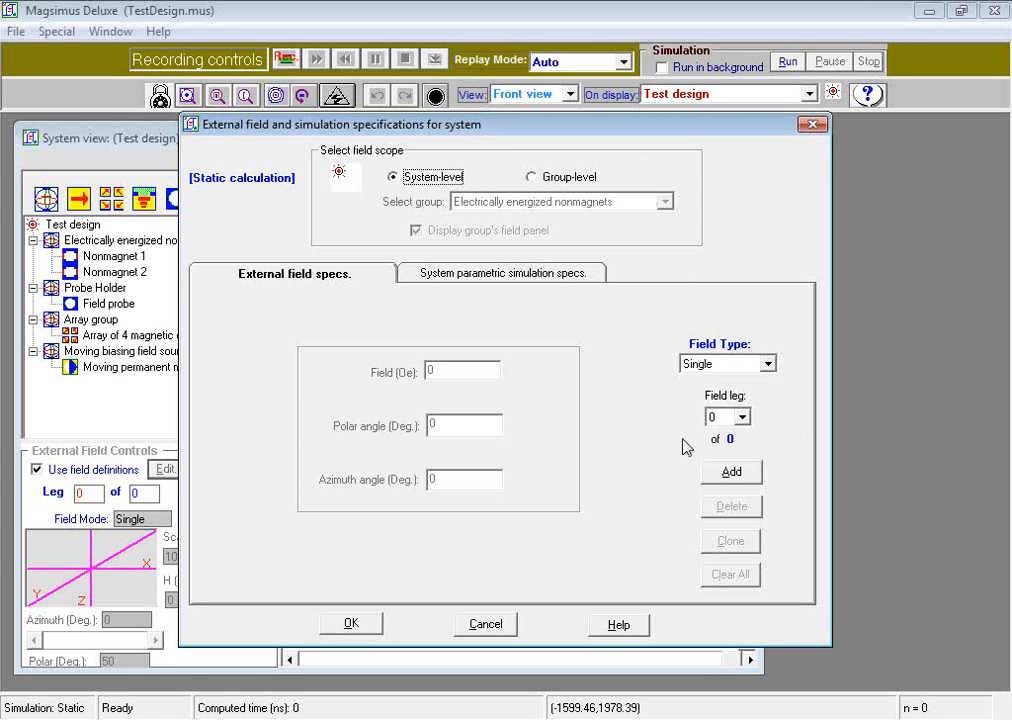
- Set the system-level field type to Loop and add a new field leg
click(730, 365)
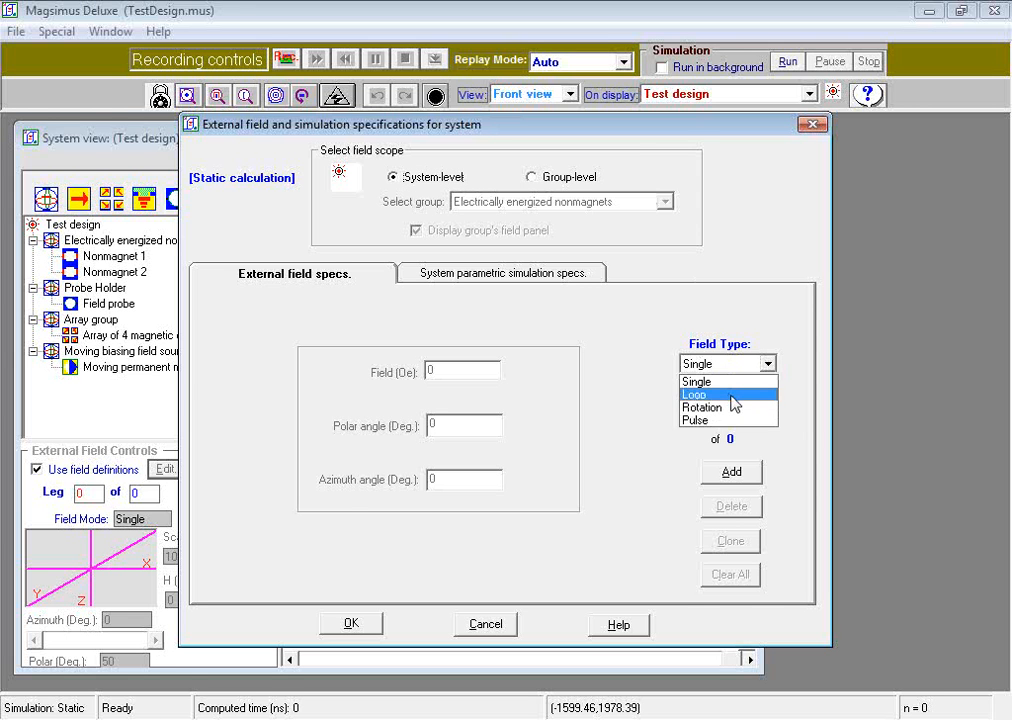
click(735, 395)
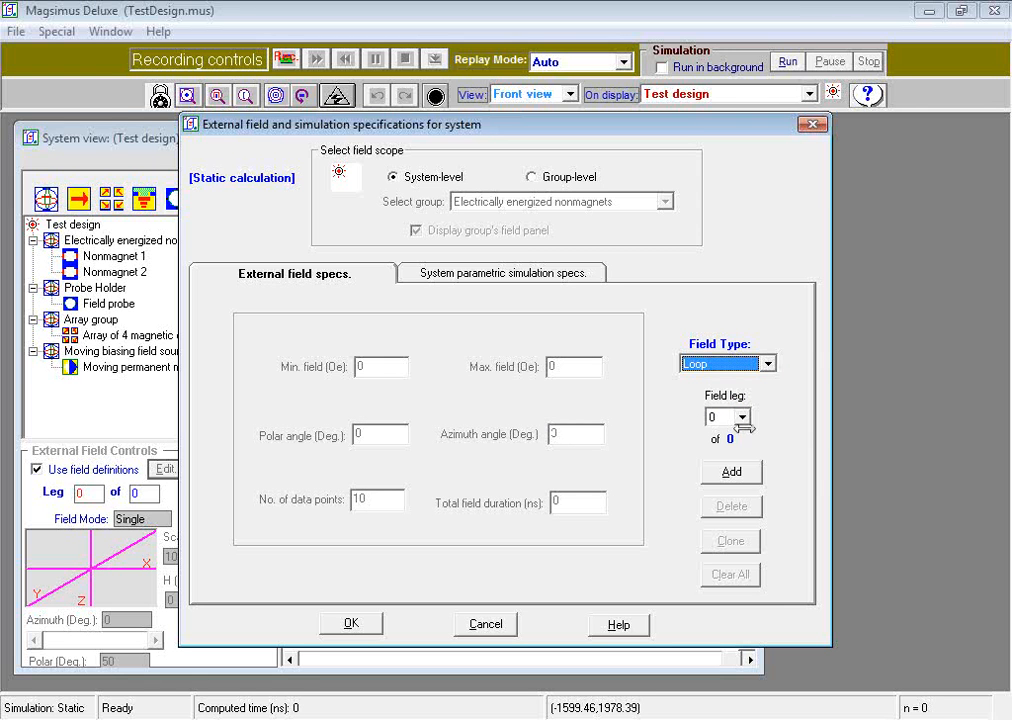
click(722, 473)
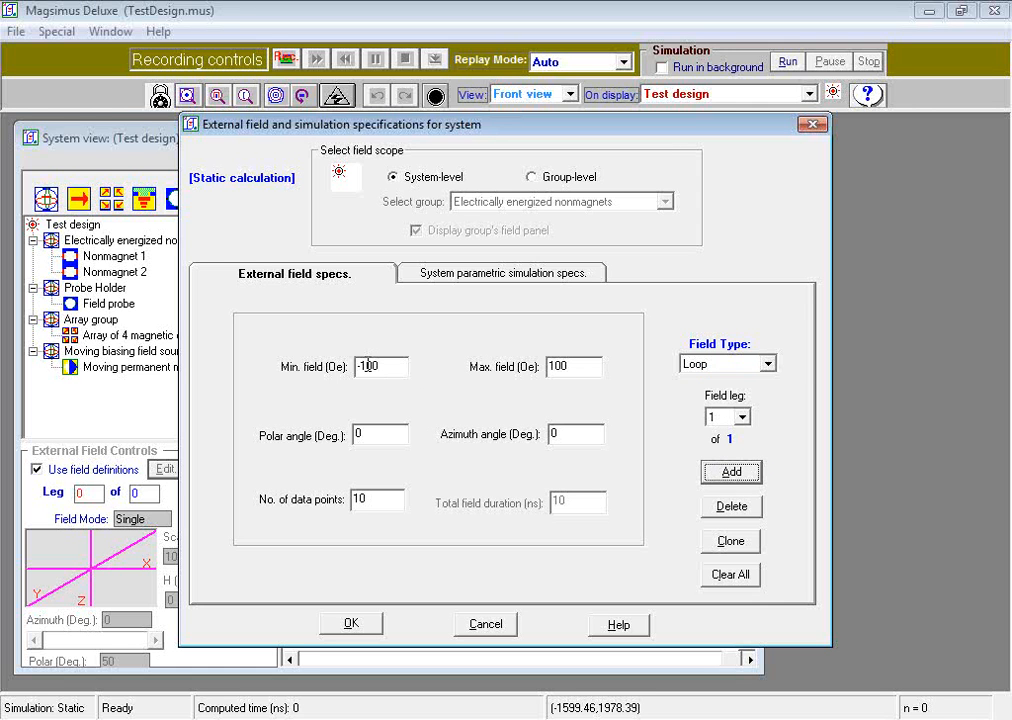
- Set the loop's minimum field to -300 Oe and maximum field to 300 Oe
drag(368, 362, 361, 362)
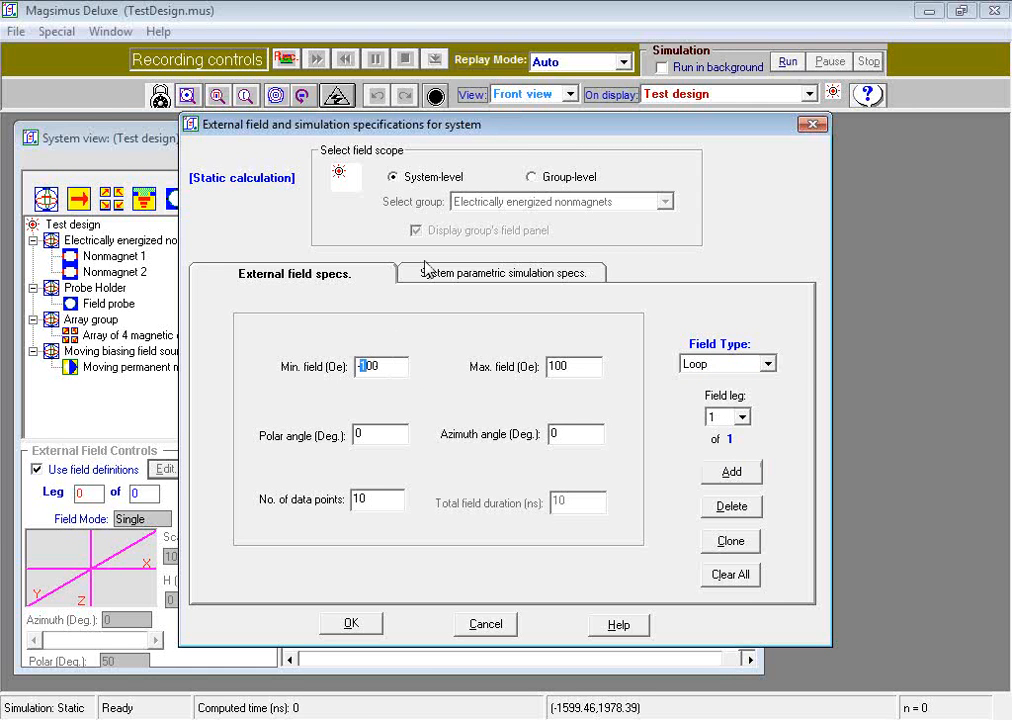
text(3)
drag(553, 366, 545, 364)
text(3)
- Set the loop's polar angle to 50° and number of data points to 100, then accept the field specifications
drag(395, 436, 356, 437)
text(3)
key(BackSpace)
text(50)
click(387, 503)
text(0)
click(376, 627)
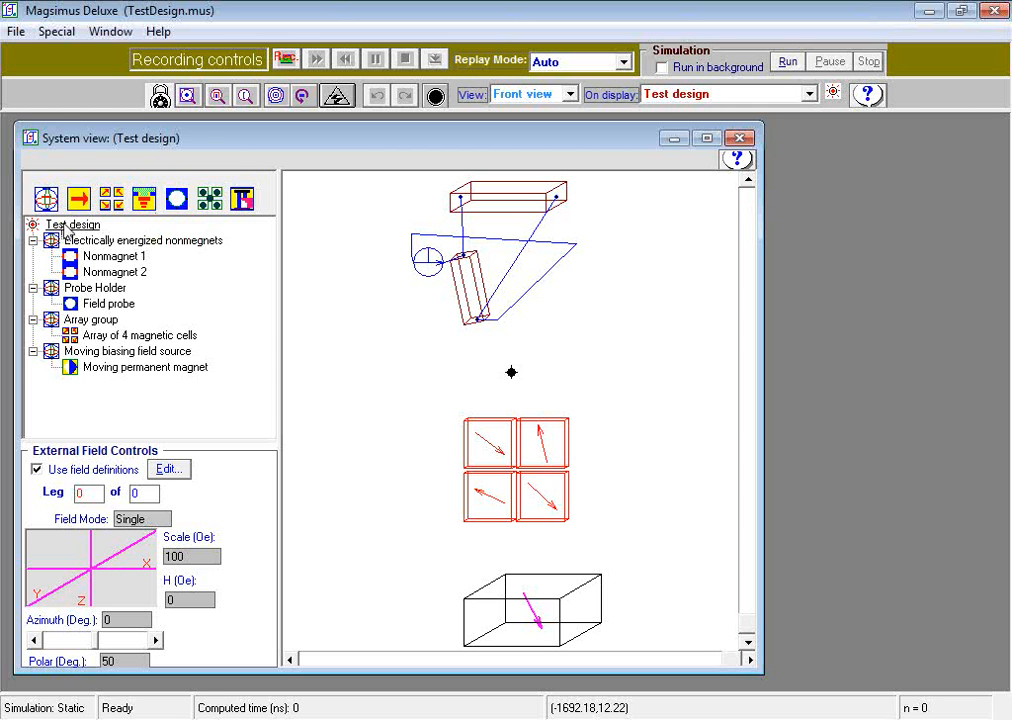
- Review the system specifications' calculation control and units settings without changing them
double_click(65, 226)
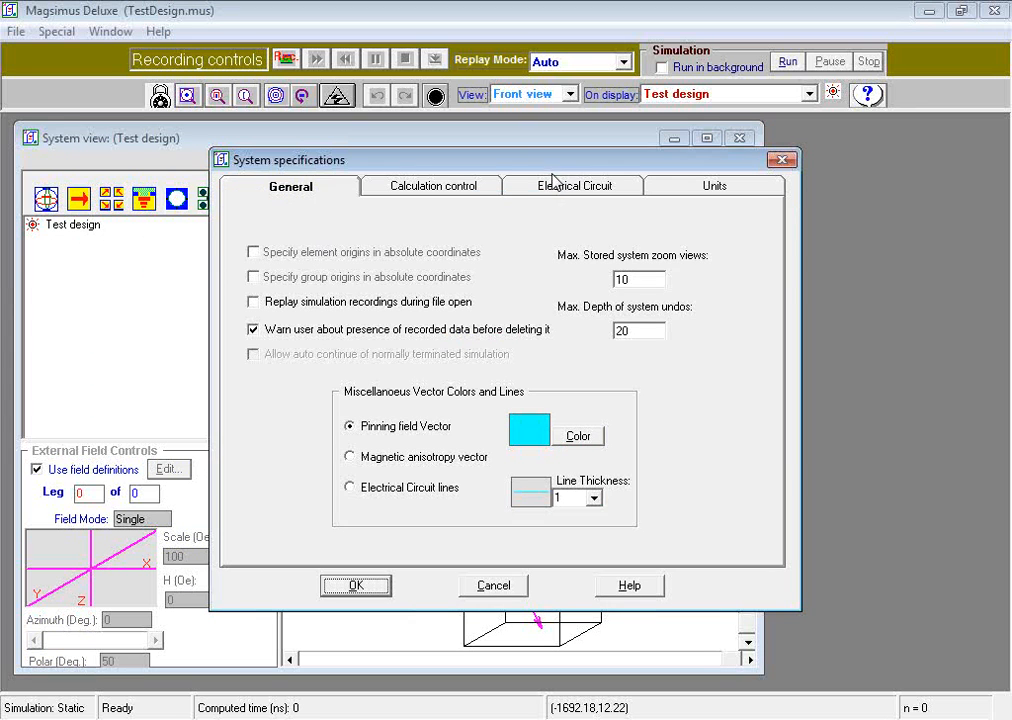
click(474, 192)
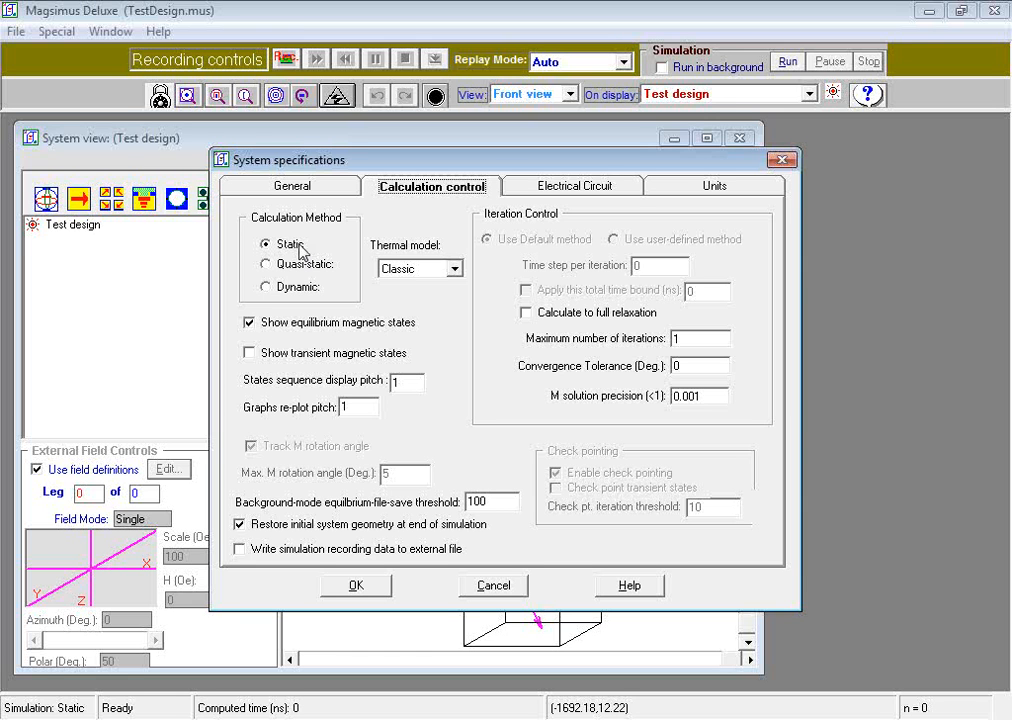
click(714, 186)
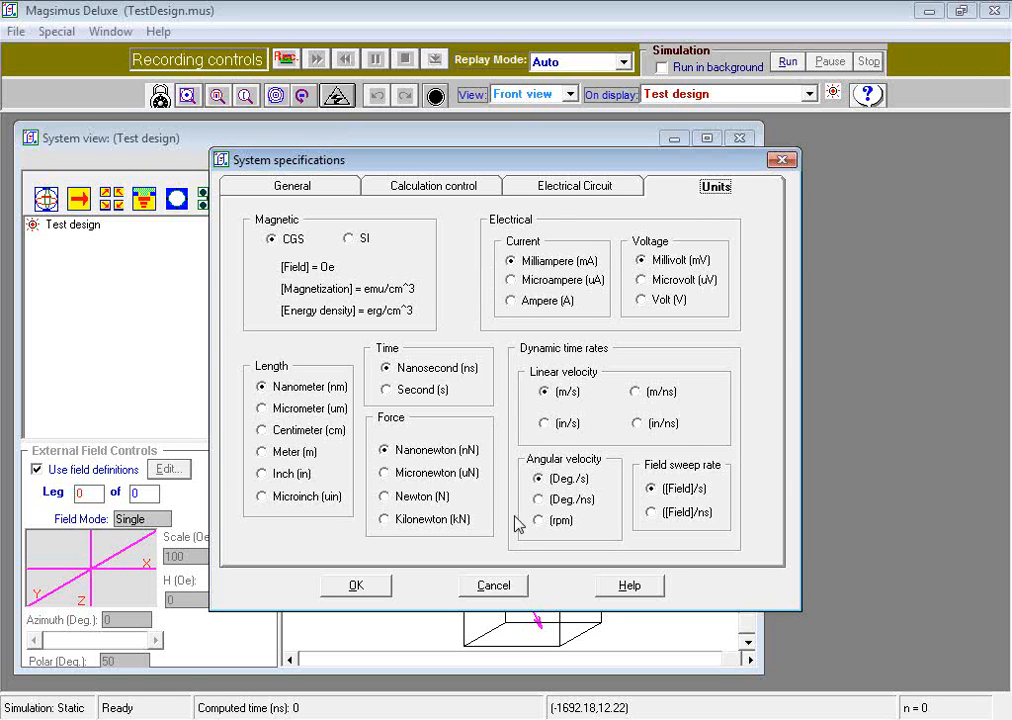
click(515, 596)
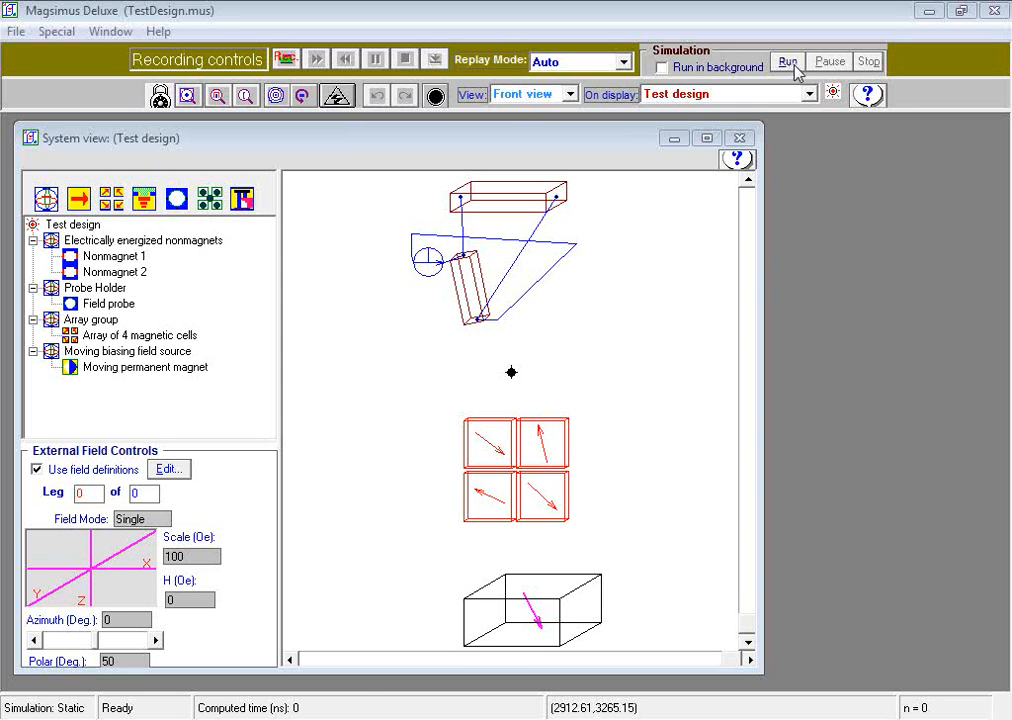
- Run the simulation and pause it partway through
click(795, 66)
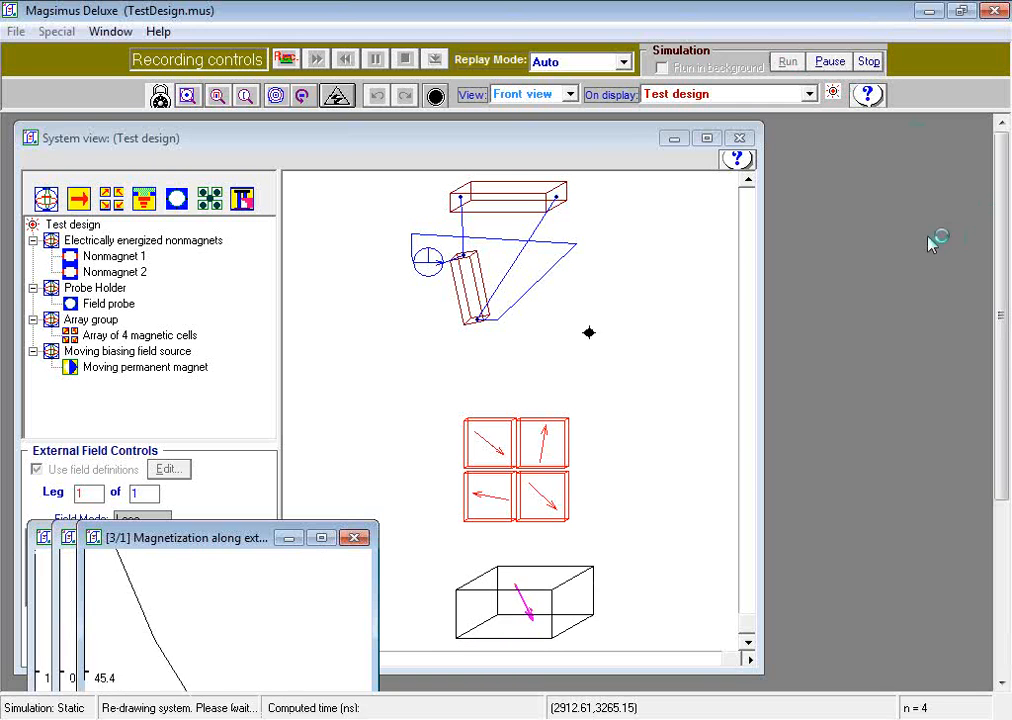
click(833, 63)
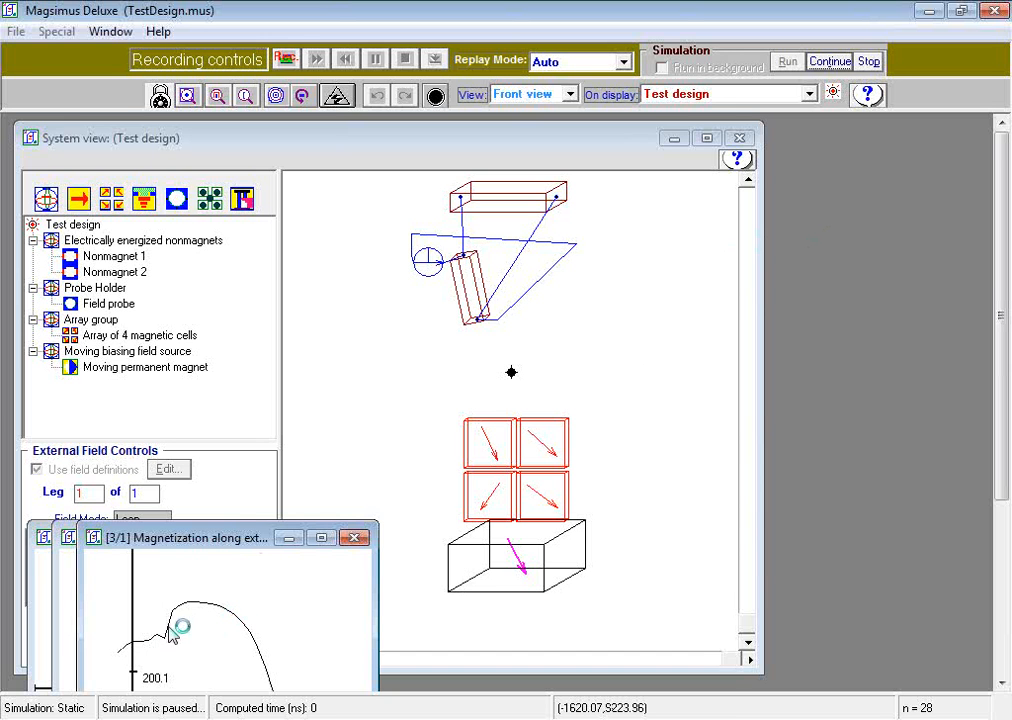
- Bring the magnetization graph window forward and move it beside the system view
click(252, 472)
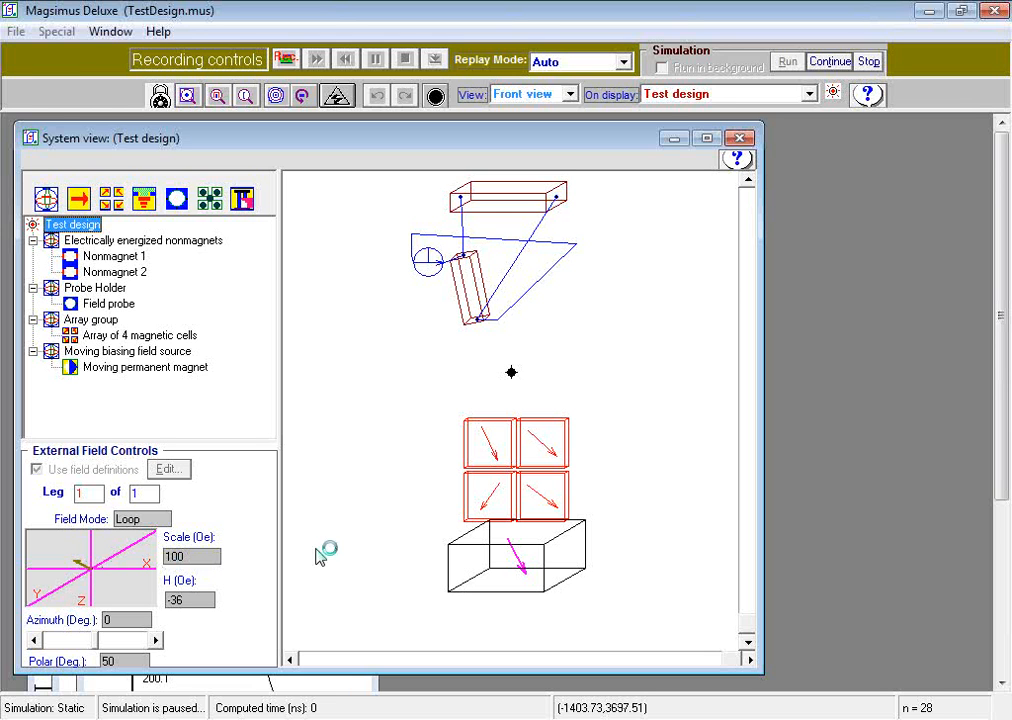
click(347, 688)
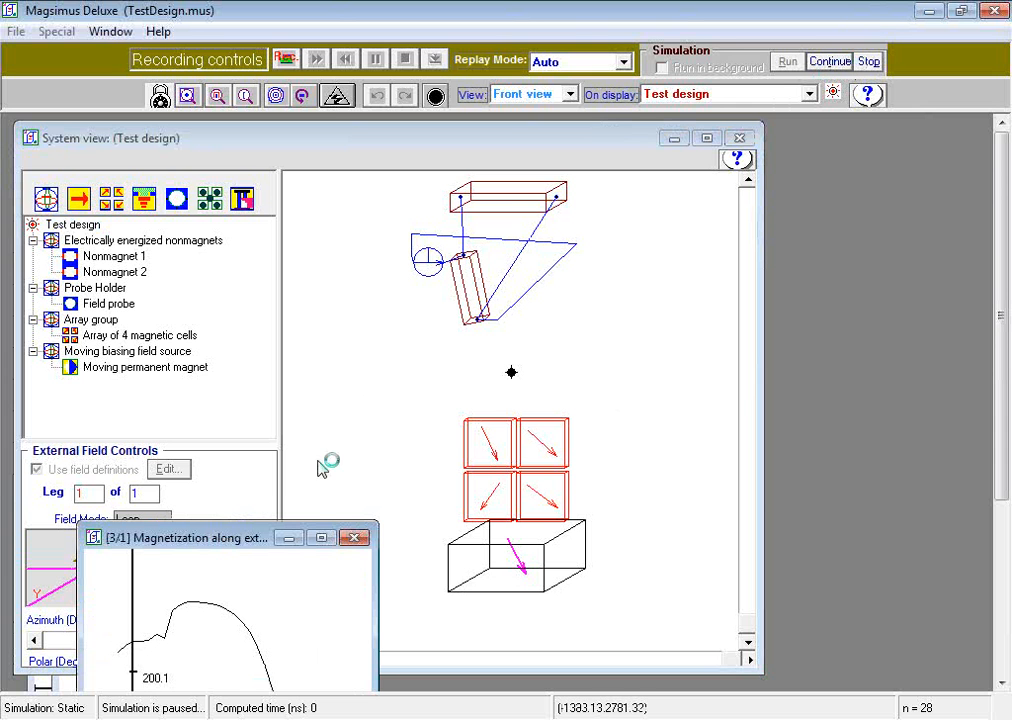
drag(244, 537, 807, 287)
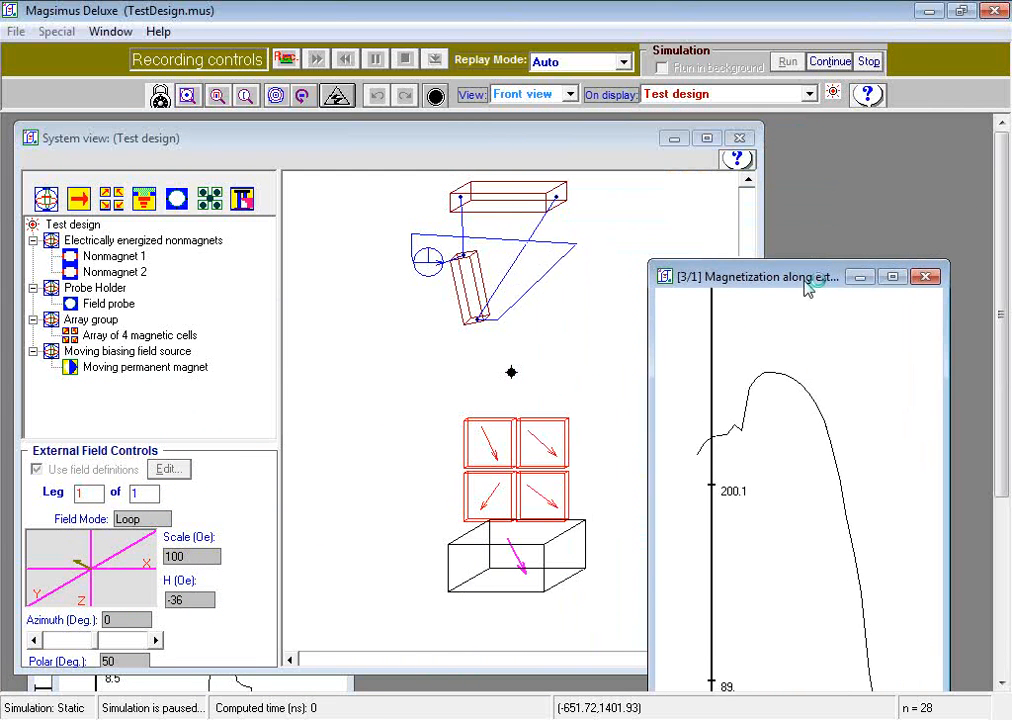
- Continue the paused simulation until it finishes running
click(829, 62)
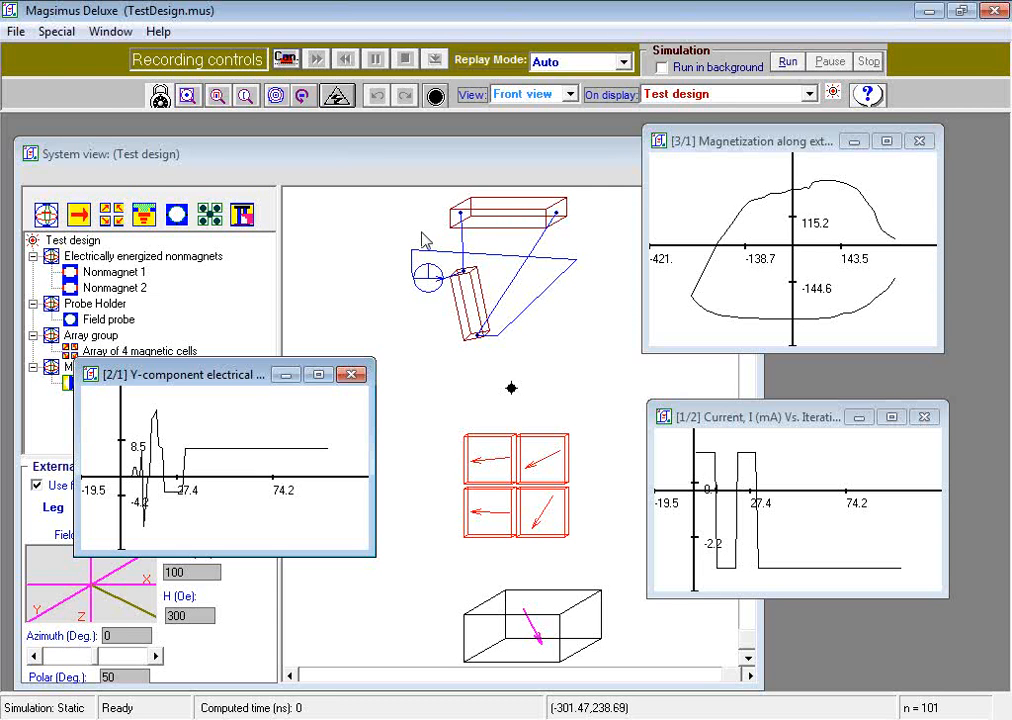
click(788, 62)
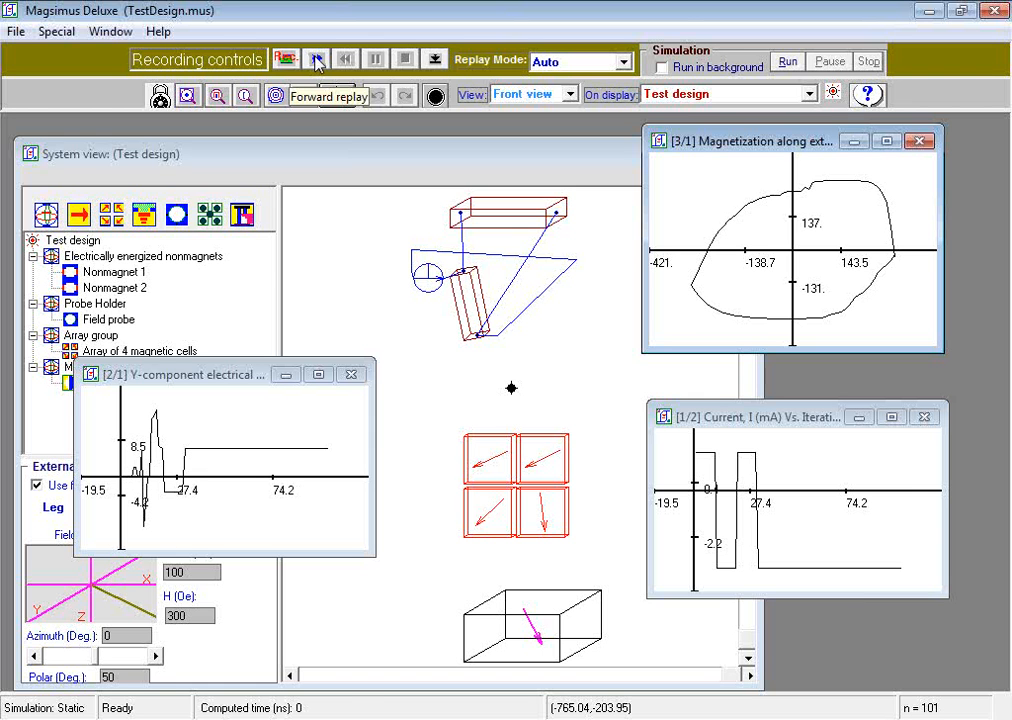
- Replay the simulation recording and jump to recorded frame 35
click(316, 62)
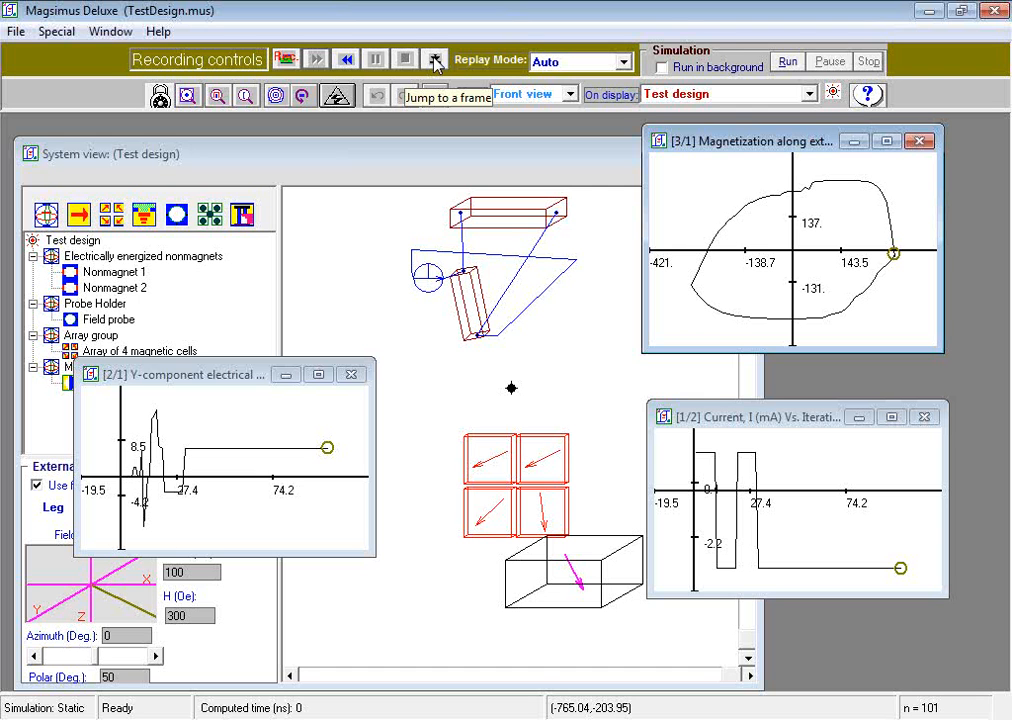
click(435, 60)
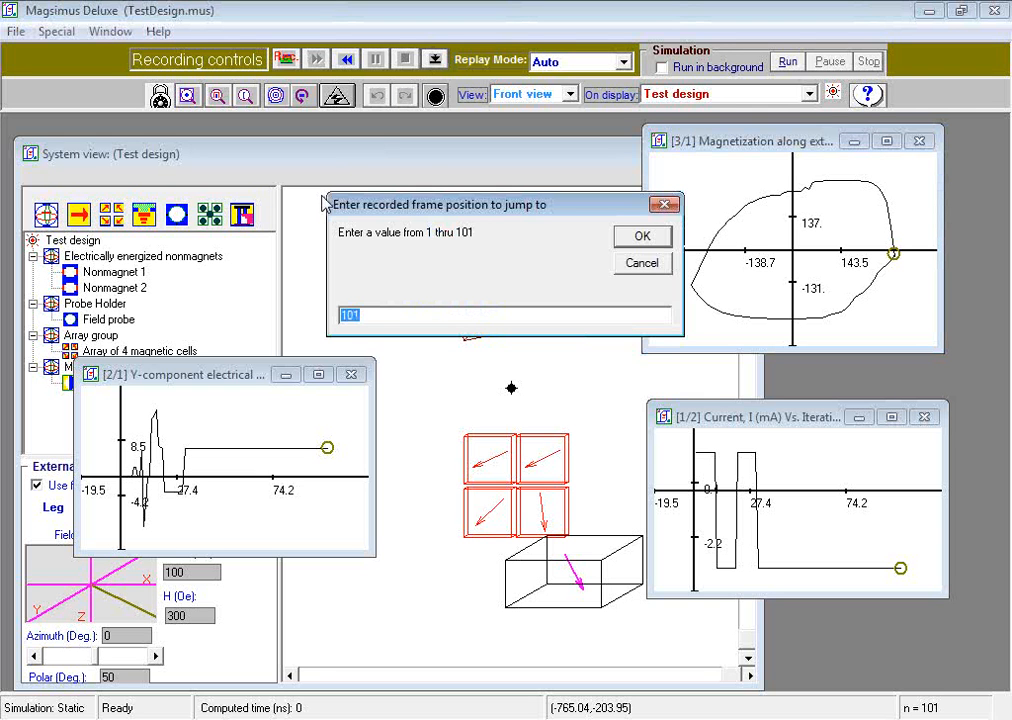
text(35)
click(644, 237)
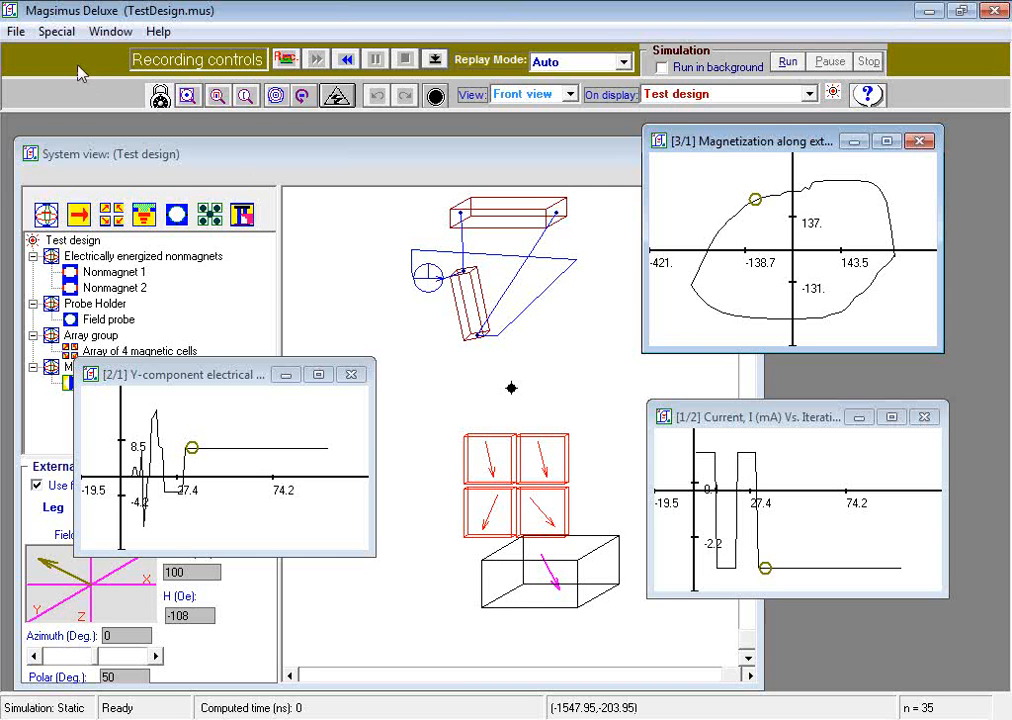
- Save the design under the new file name TestDesign2
click(17, 33)
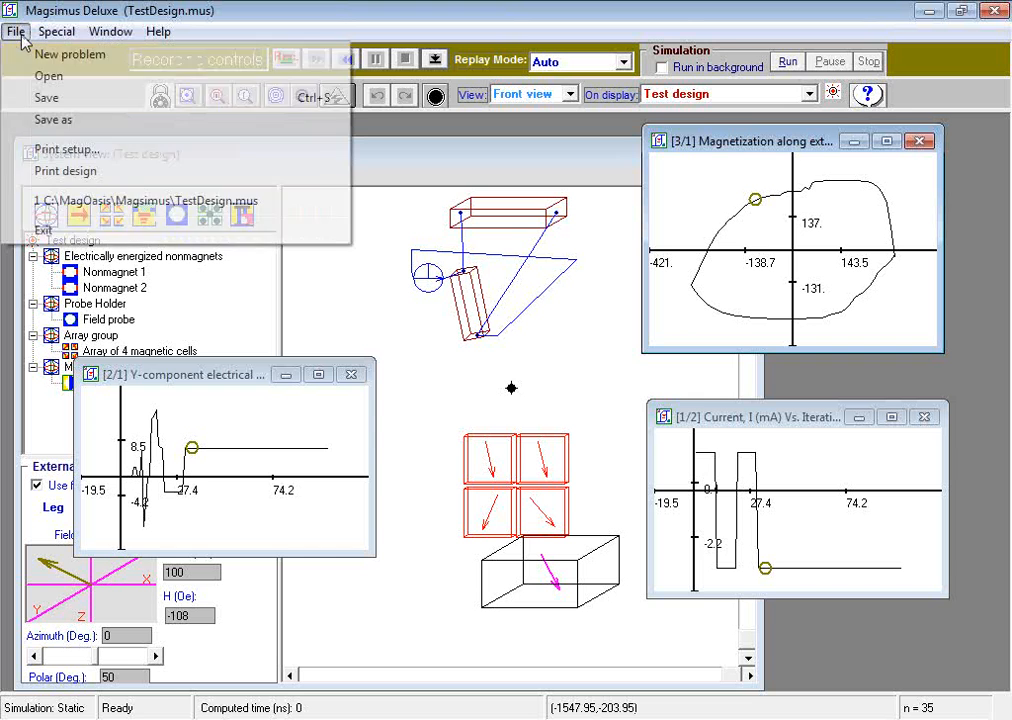
click(66, 120)
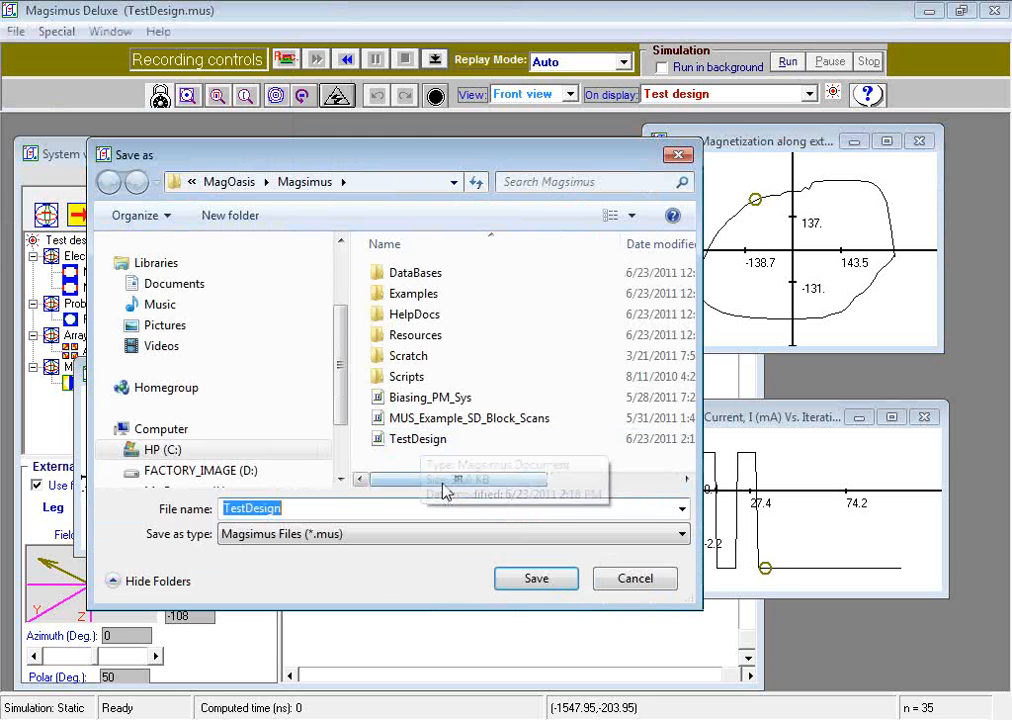
click(370, 507)
text(2)
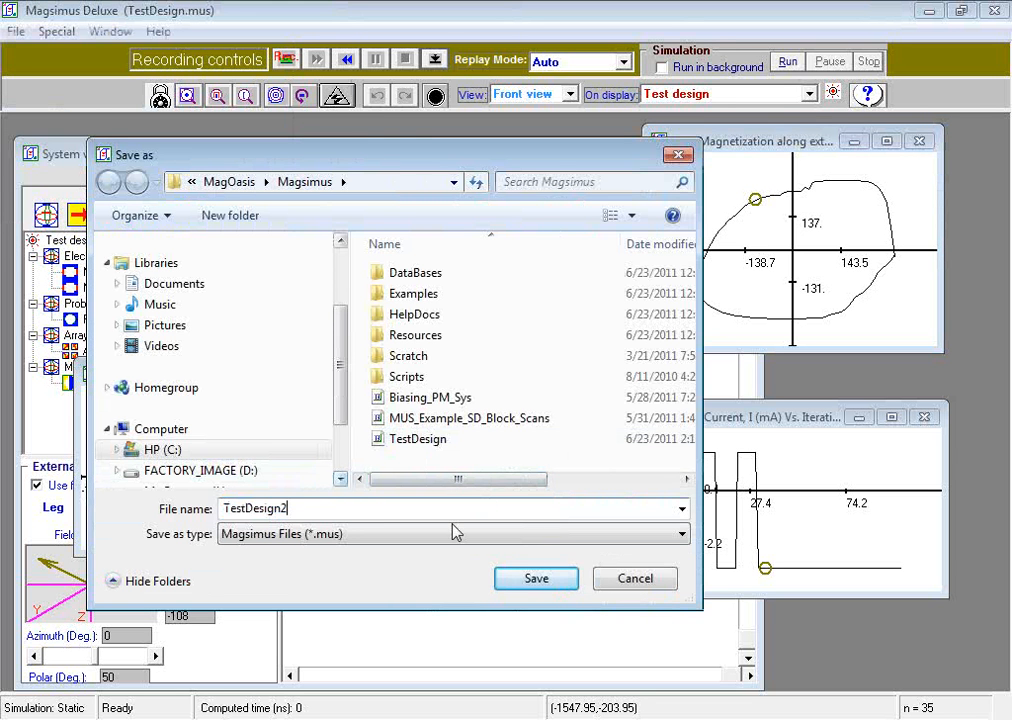
click(534, 580)
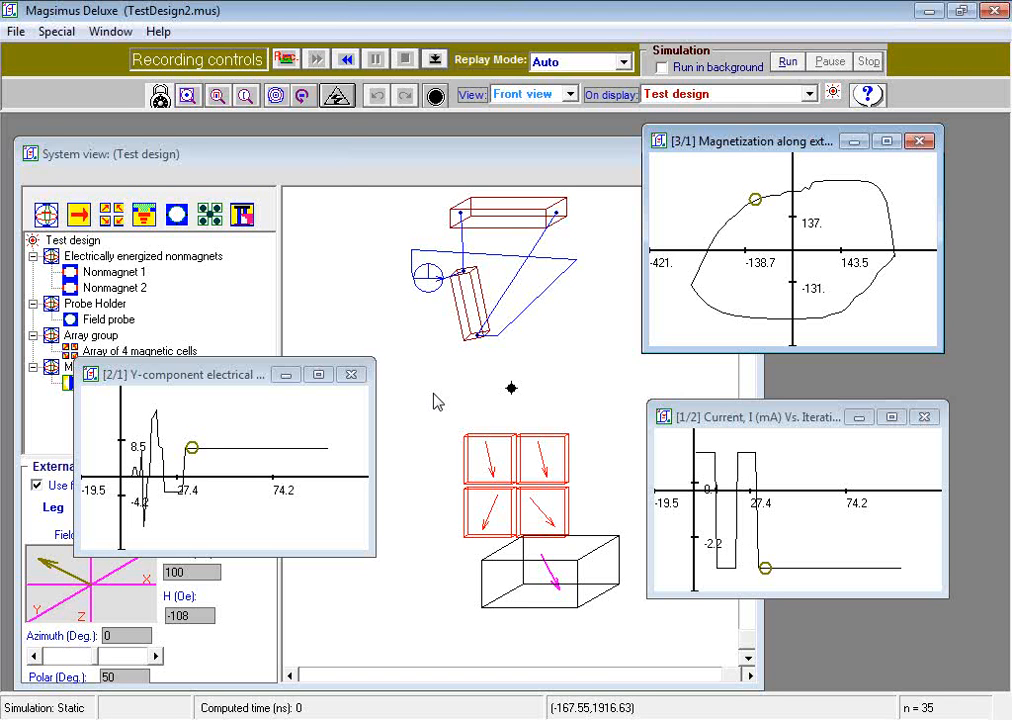
- Start a new problem and add an element to New Group1
click(22, 36)
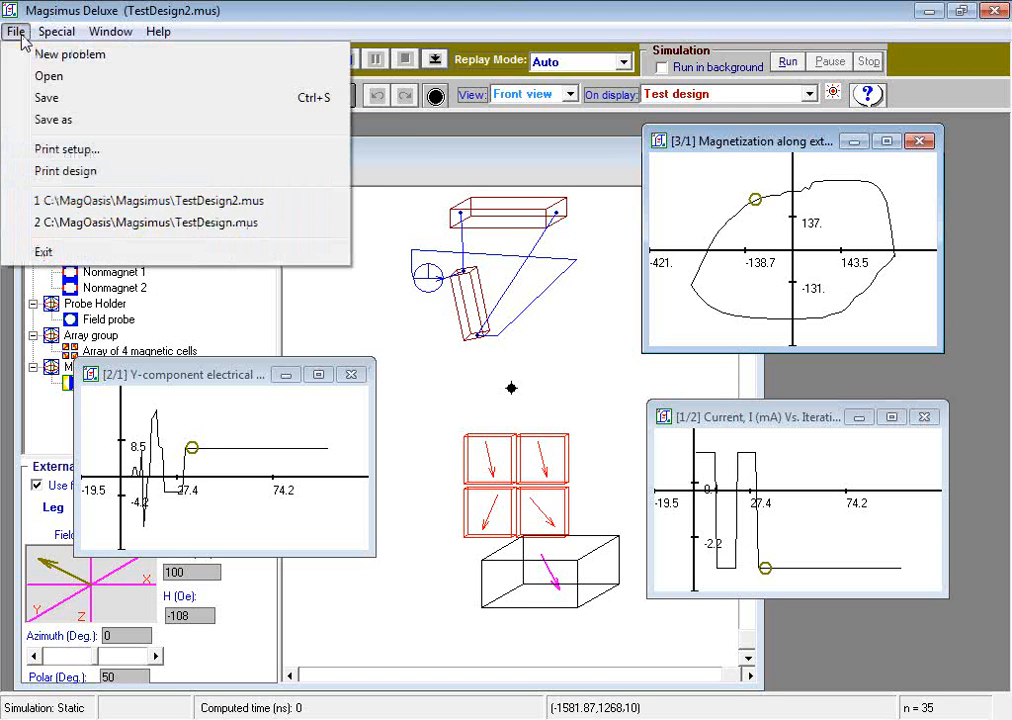
click(28, 55)
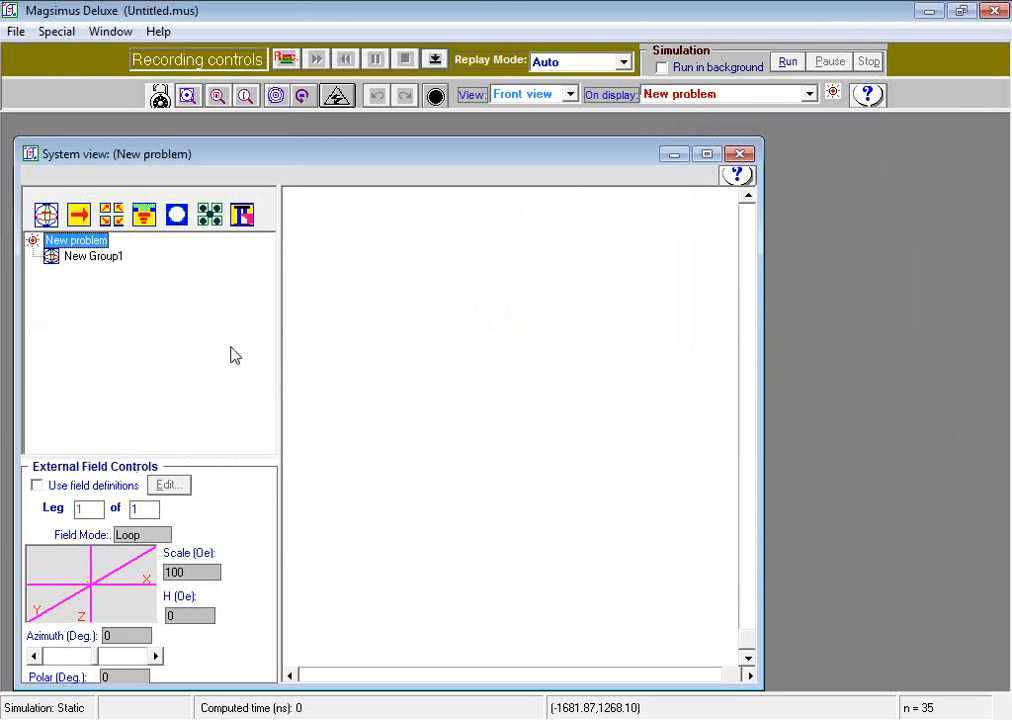
right_click(115, 258)
mouse_move(154, 265)
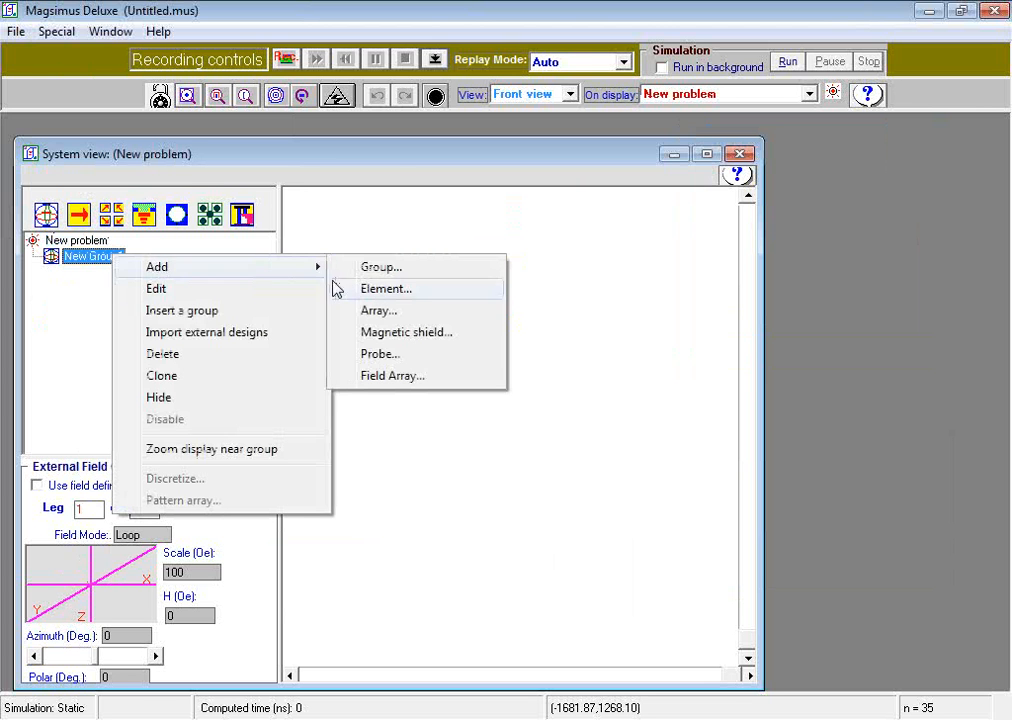
click(377, 290)
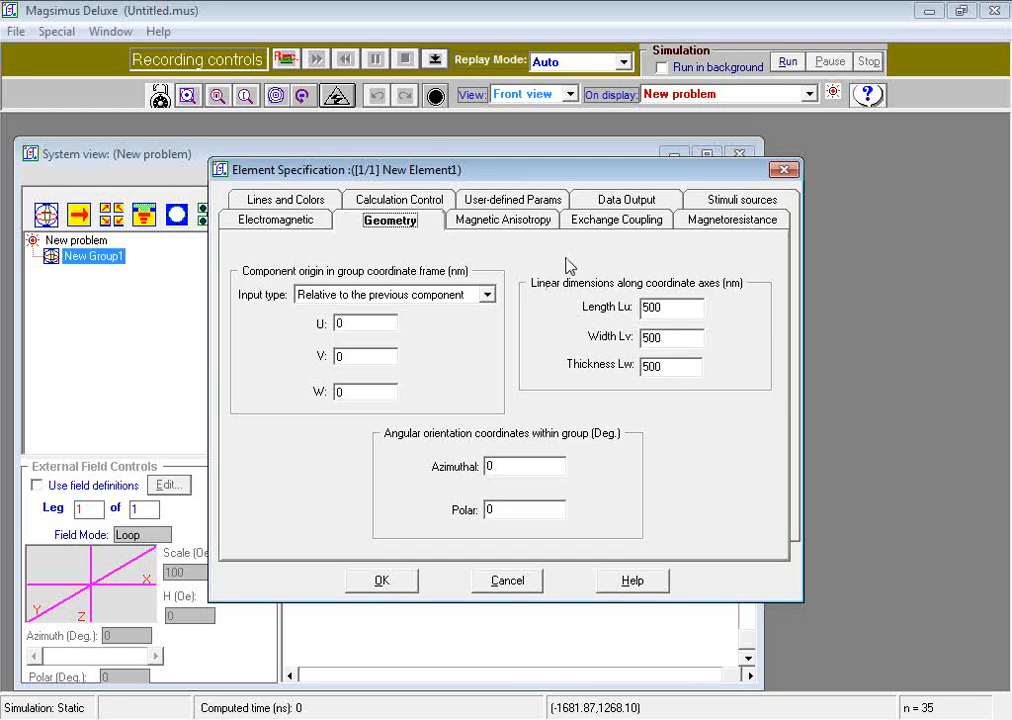
- Define a new magnetic anisotropy for the element
click(534, 224)
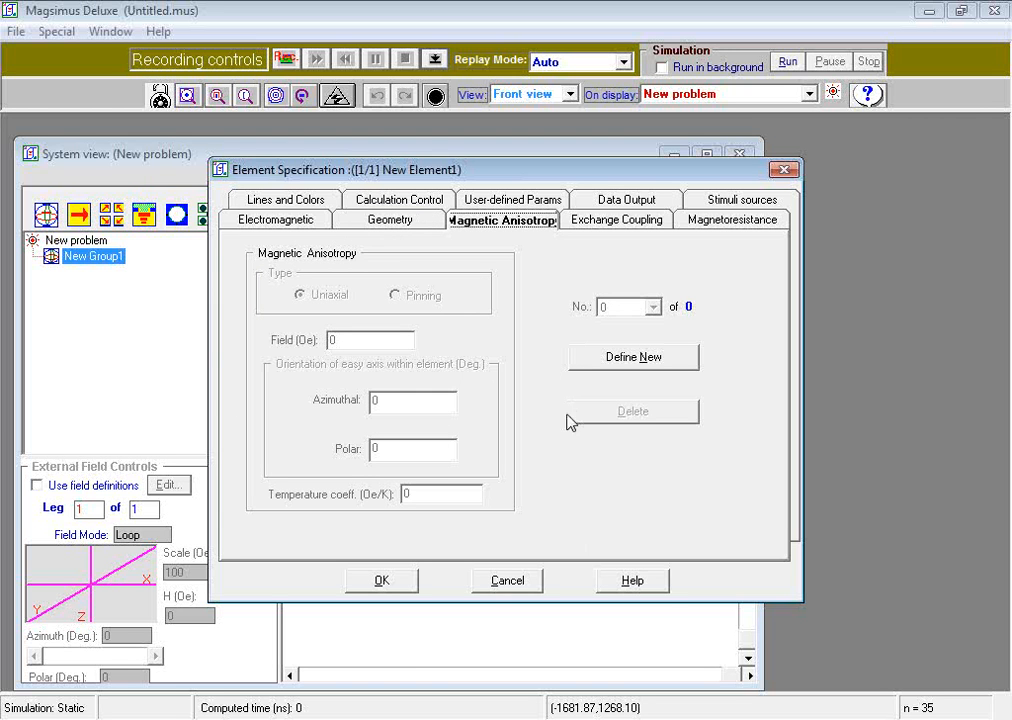
click(598, 364)
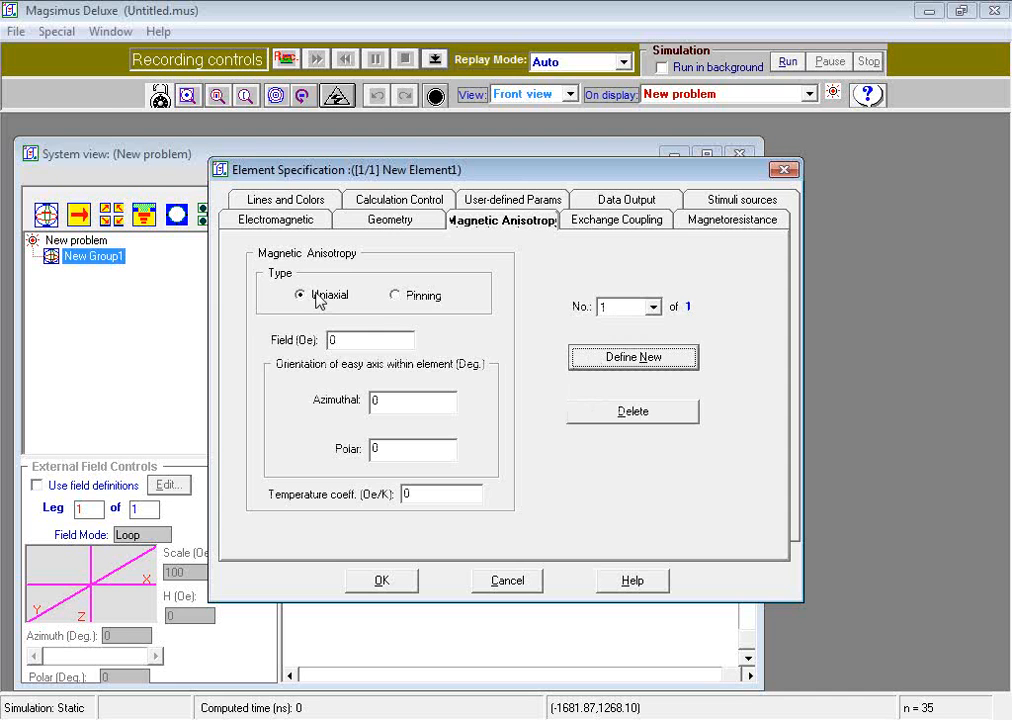
- Set the uniaxial anisotropy field to 20 Oe and the easy-axis polar angle to 90 degrees
click(370, 341)
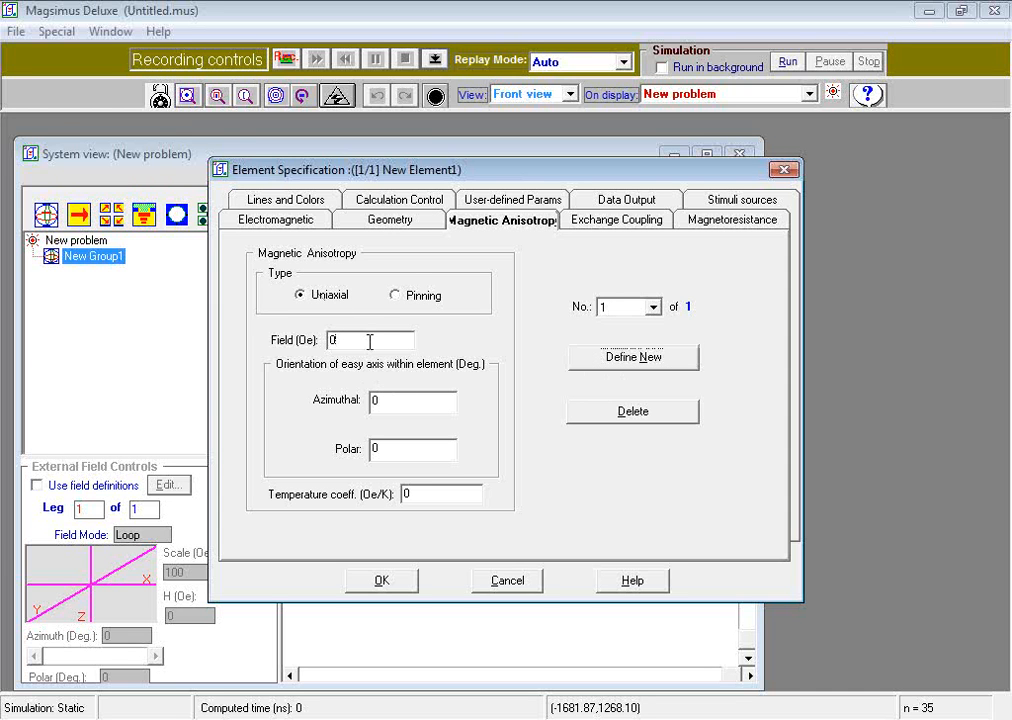
drag(370, 341, 325, 342)
text(20)
drag(447, 449, 362, 447)
text(90)
- Add a data output curve plotting magnetization along external field, Mh, against system external field amplitude, HextA, and confirm the element
click(612, 199)
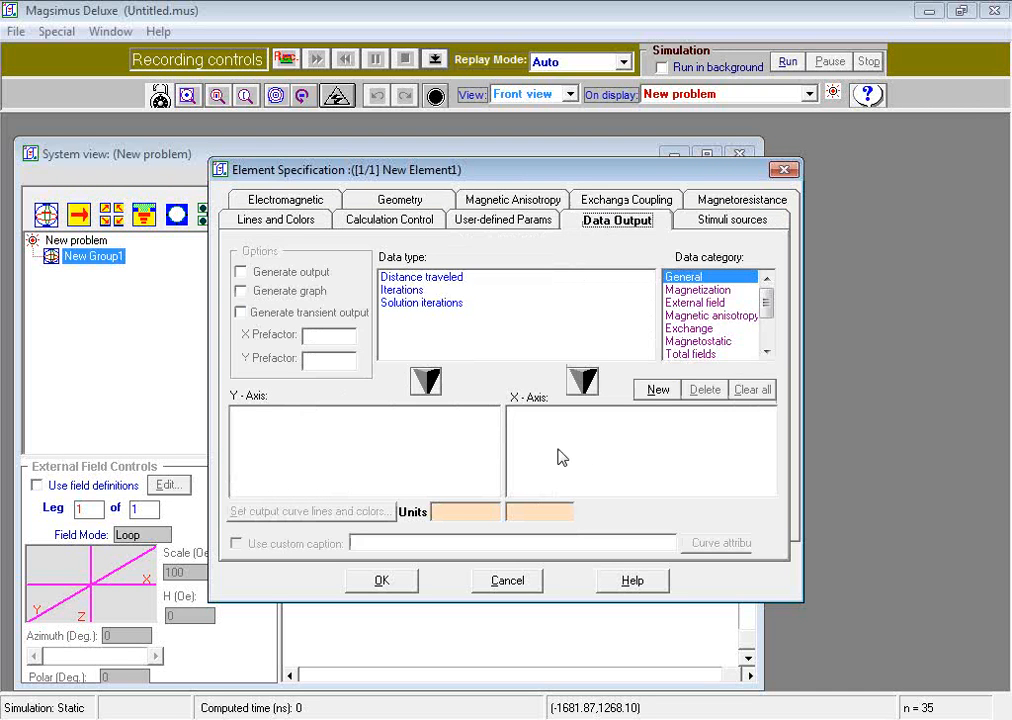
click(657, 392)
click(690, 304)
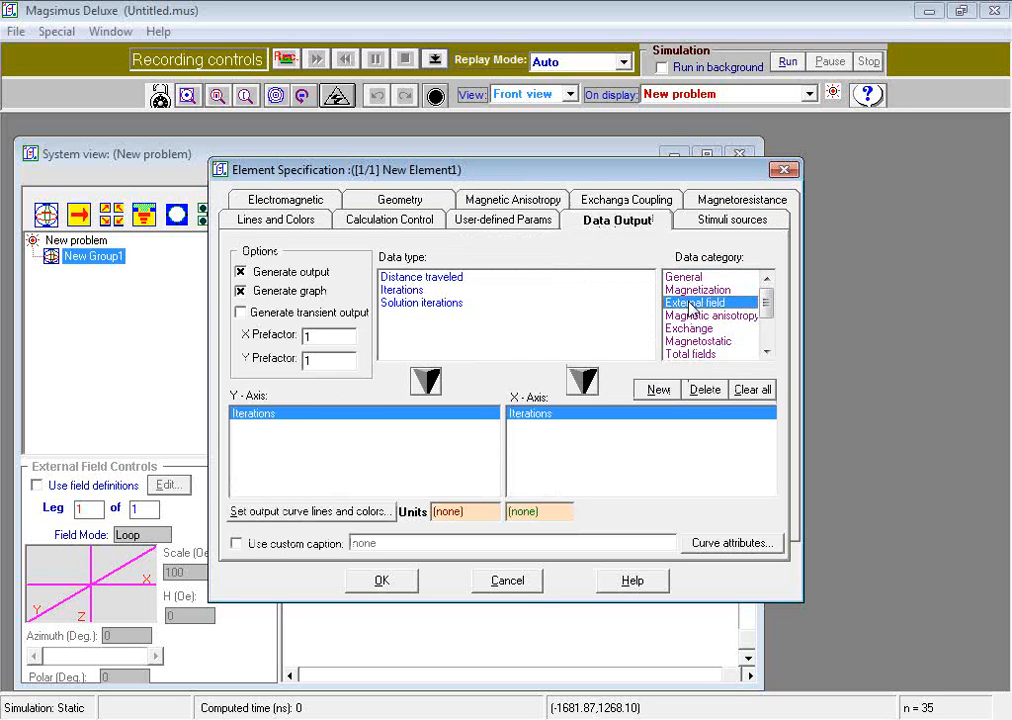
click(563, 327)
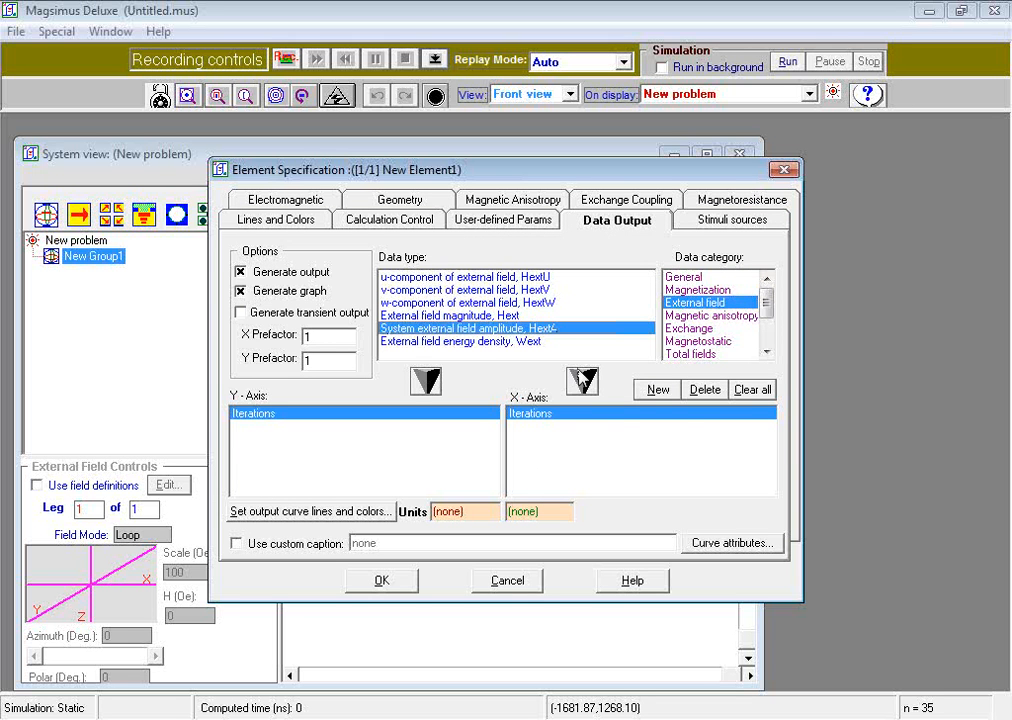
click(582, 378)
click(697, 289)
click(557, 316)
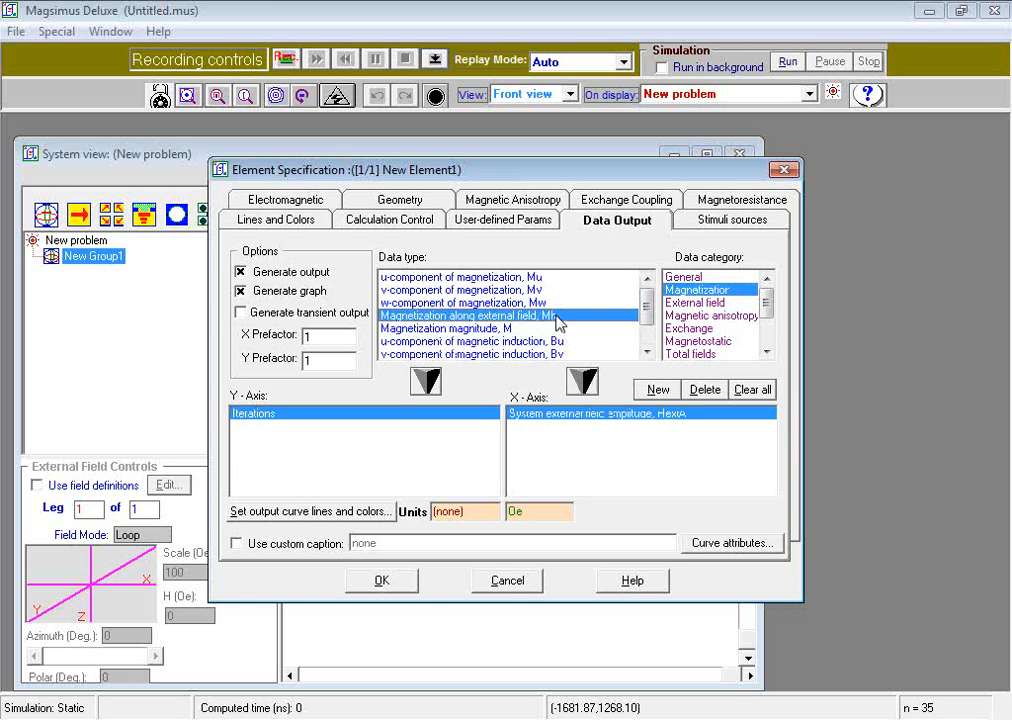
click(426, 380)
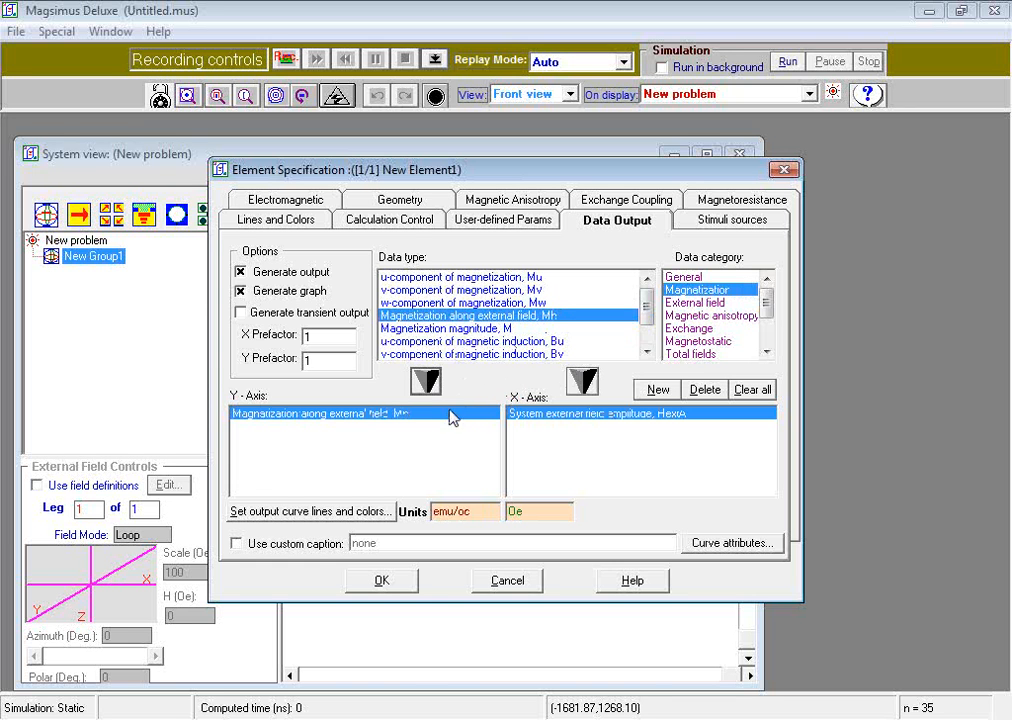
click(382, 582)
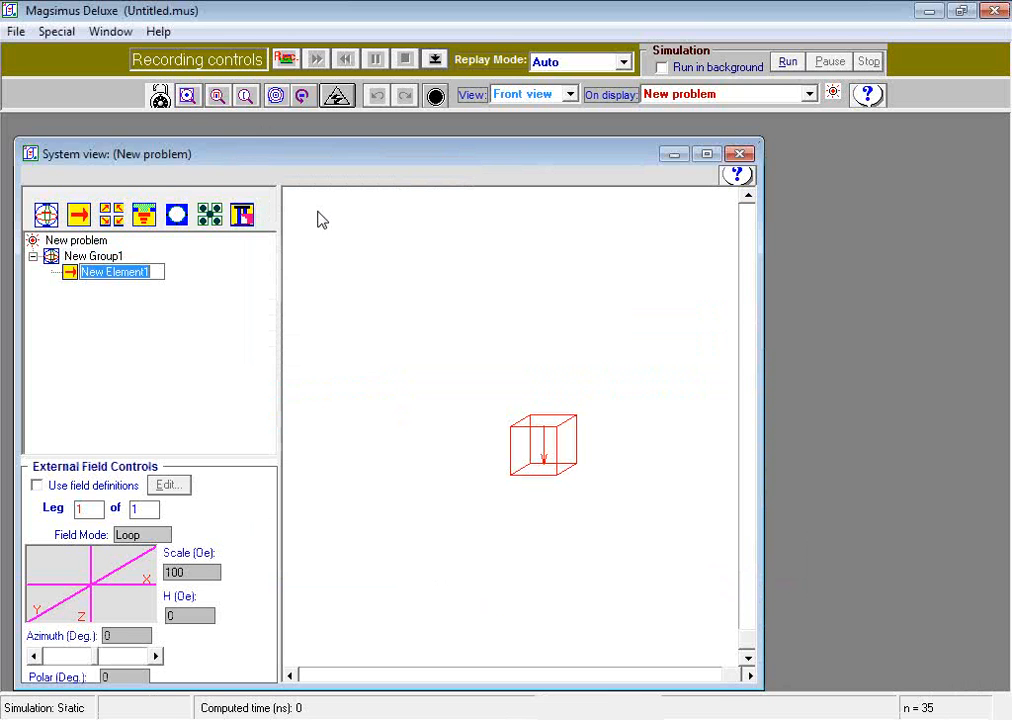
- Show the magnetic anisotropy axes in the system view
click(189, 97)
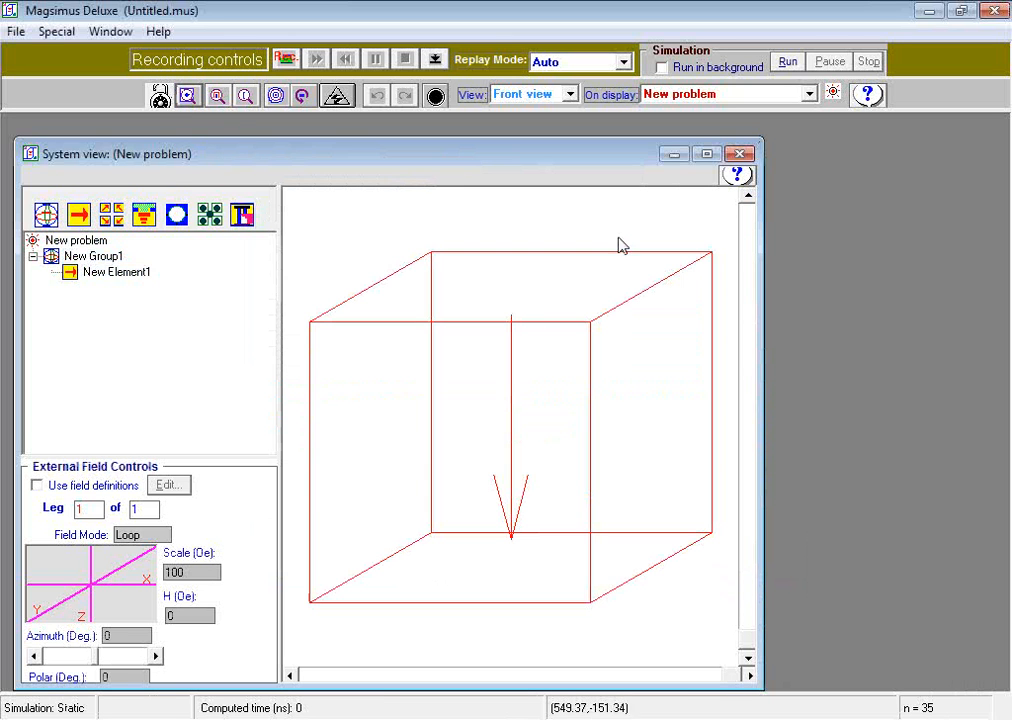
click(464, 362)
right_click(464, 362)
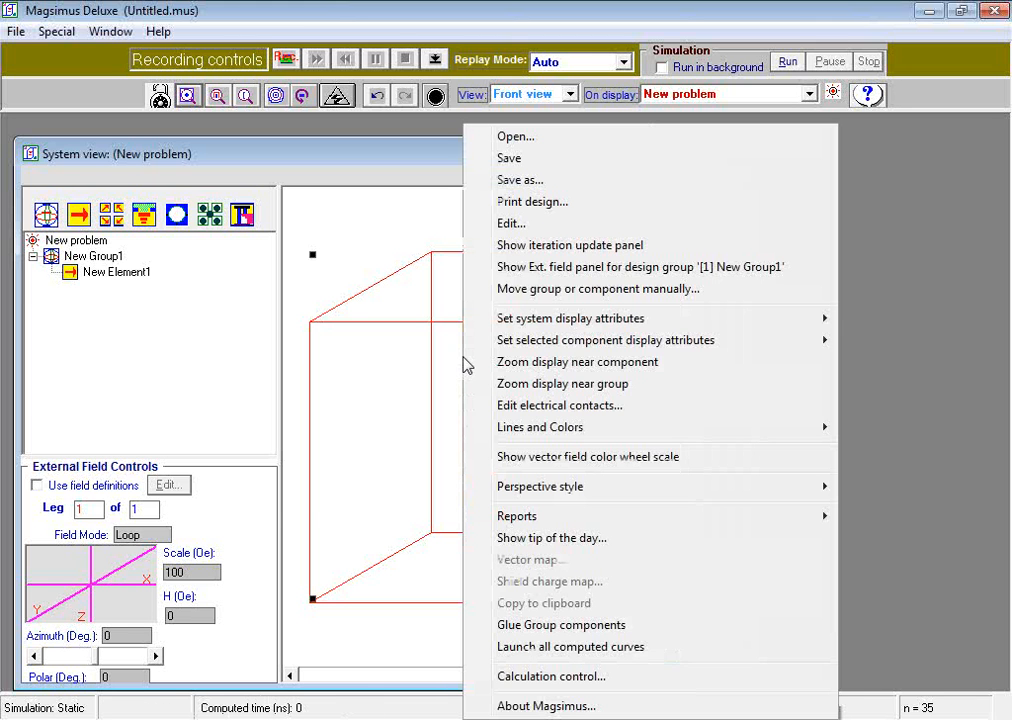
mouse_move(517, 323)
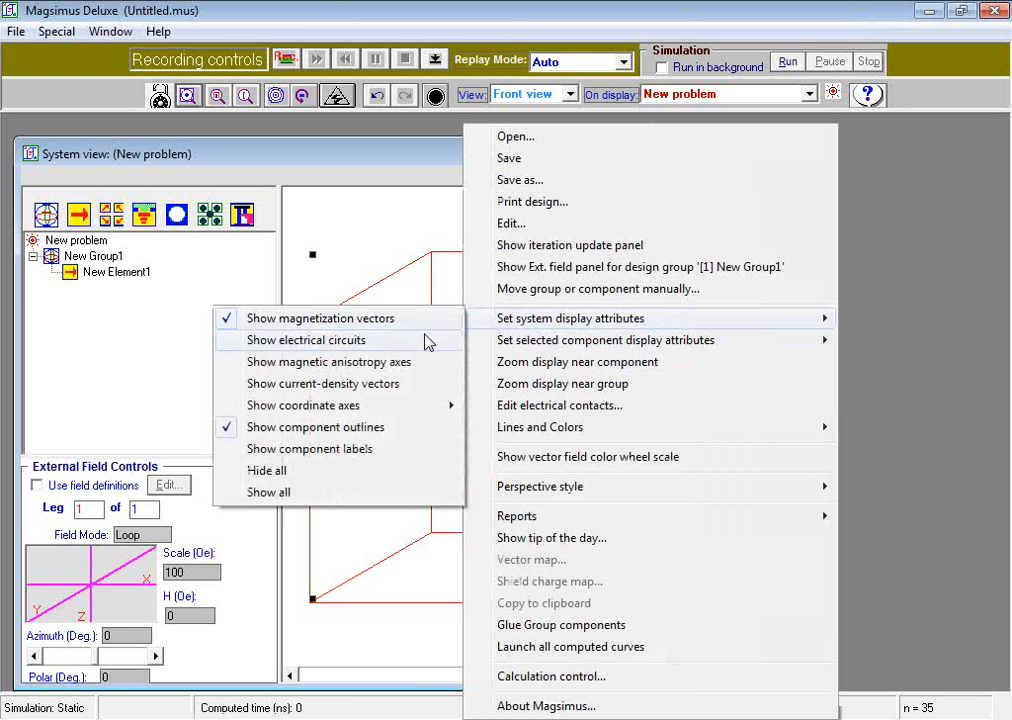
click(402, 363)
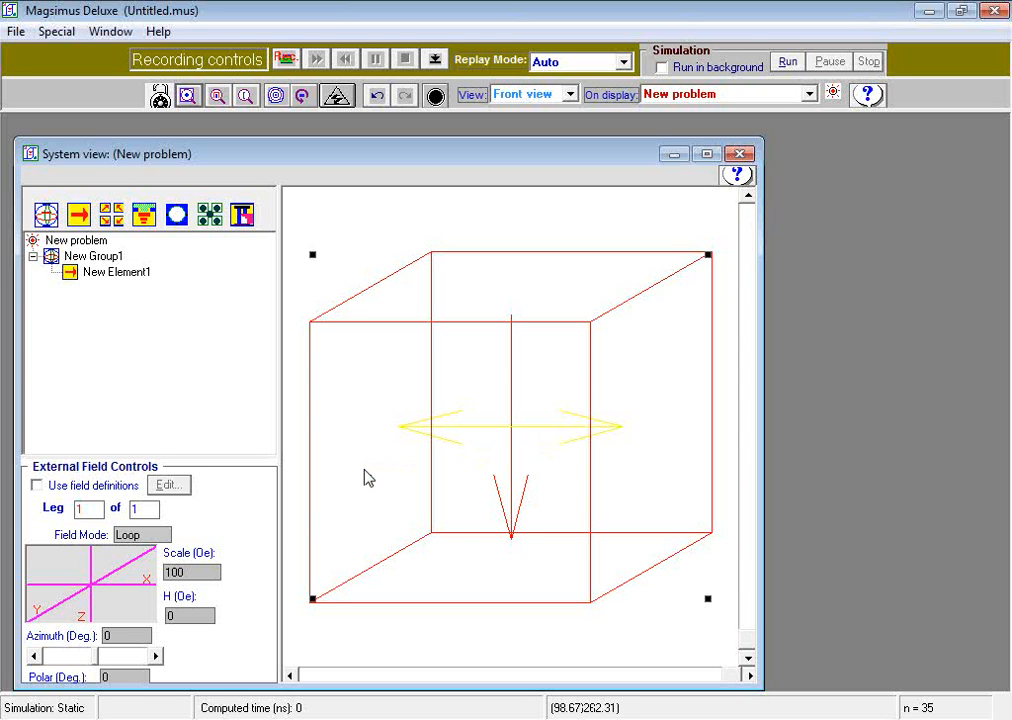
- Enable field definitions and add a Loop external field leg with 100 data points
click(37, 488)
click(167, 486)
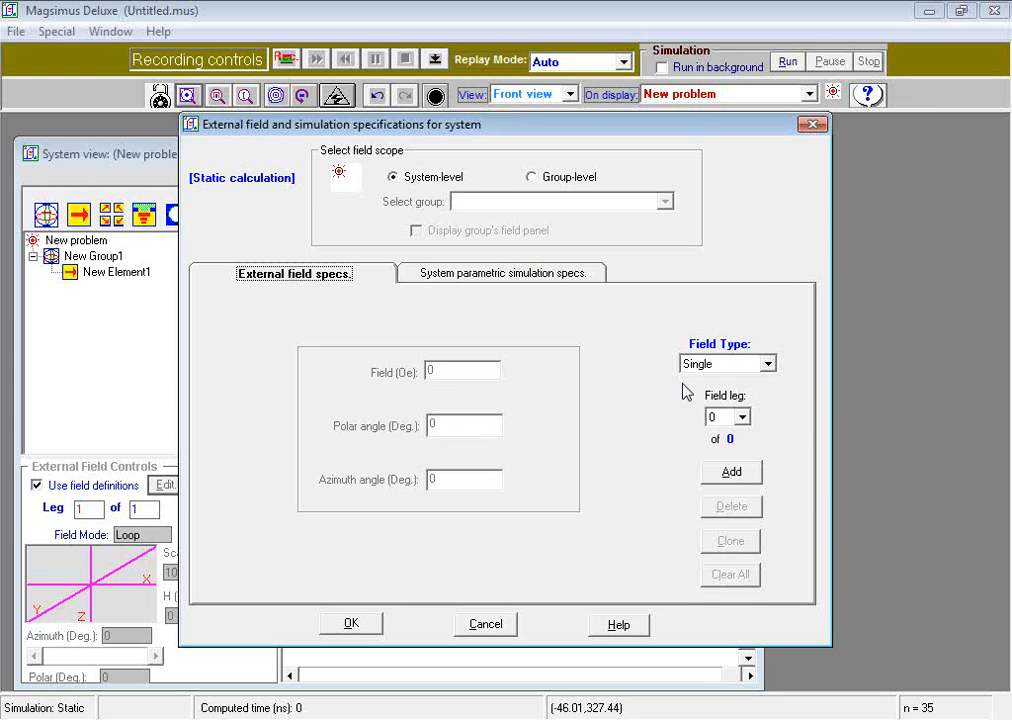
click(713, 365)
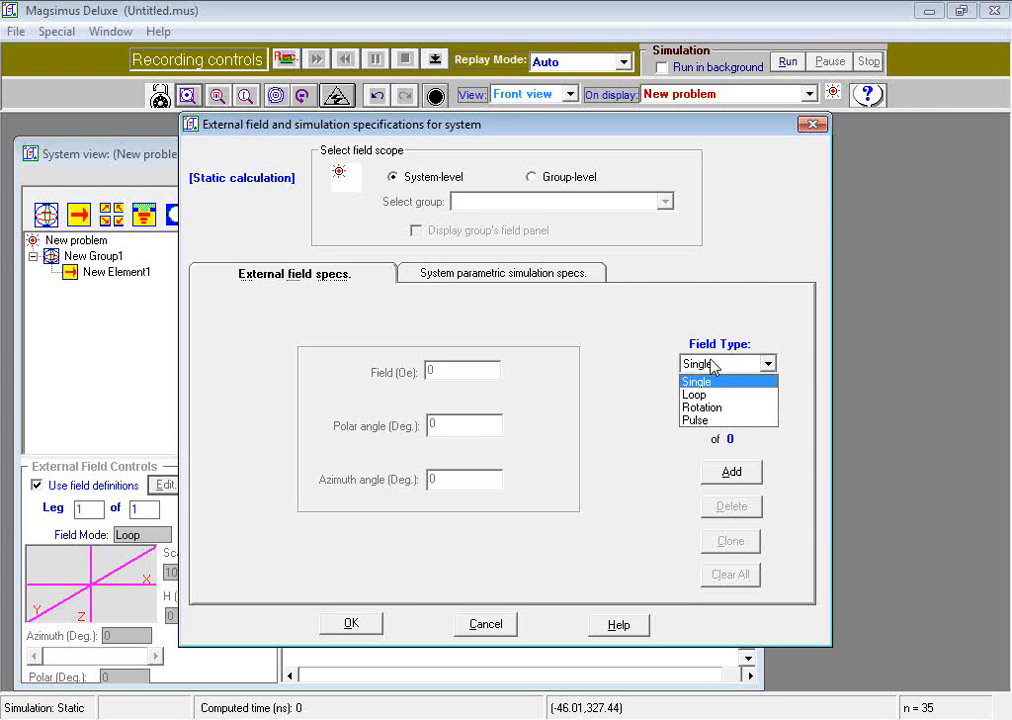
click(694, 394)
click(730, 472)
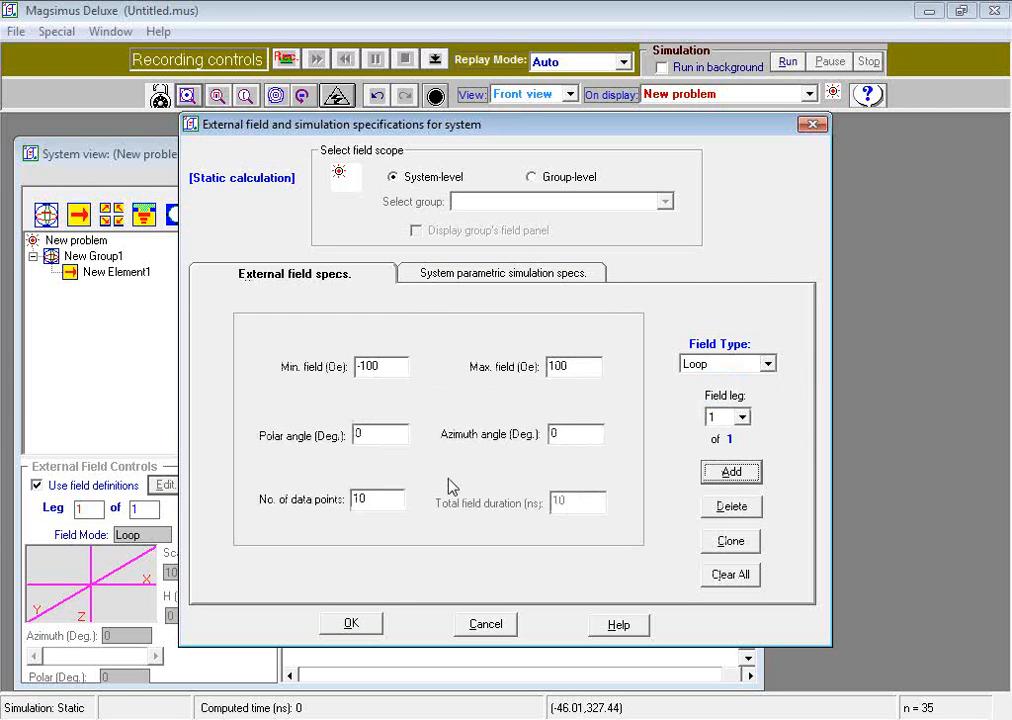
click(397, 499)
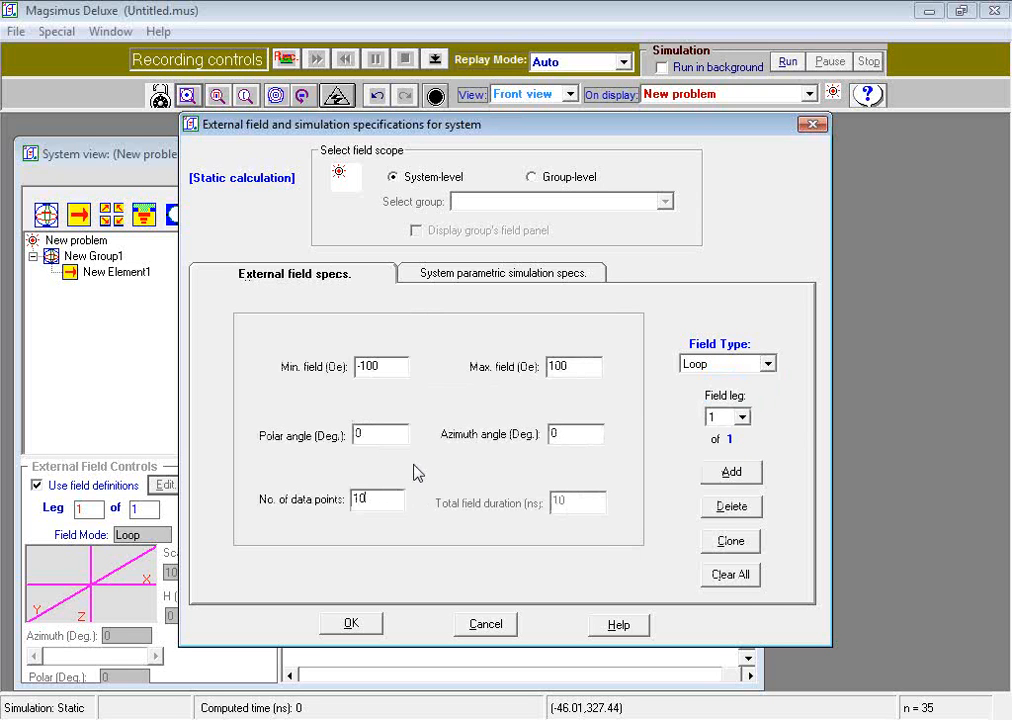
text(0)
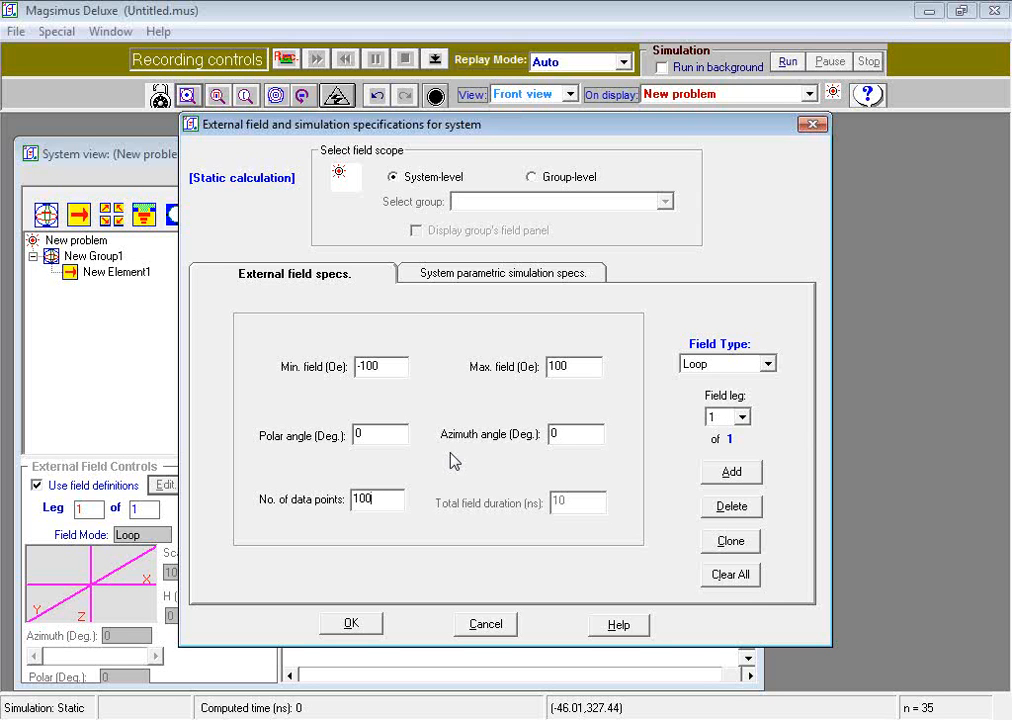
- Generate parametric data sweeping the loop field's polar angle from 0 to 90 degrees and confirm
click(435, 278)
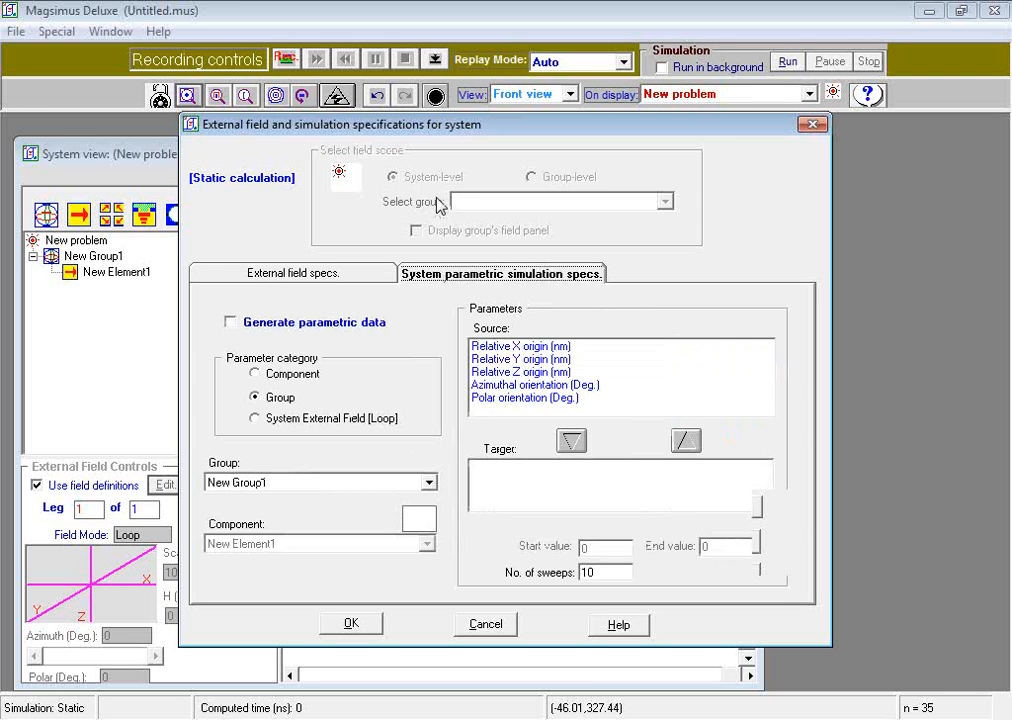
drag(467, 125, 400, 124)
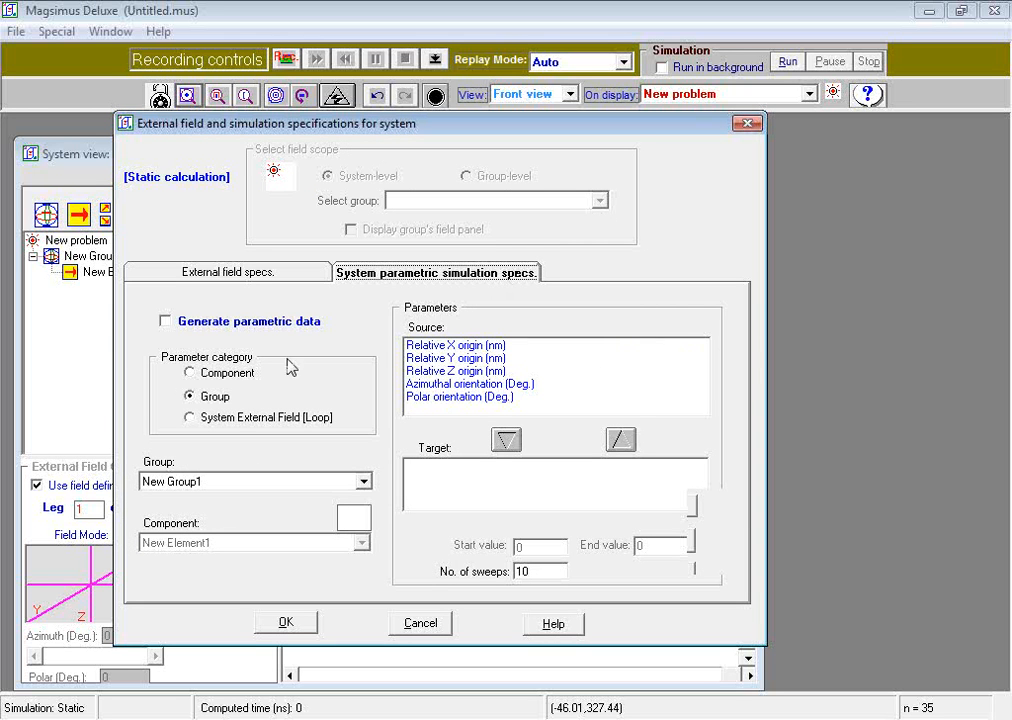
click(165, 322)
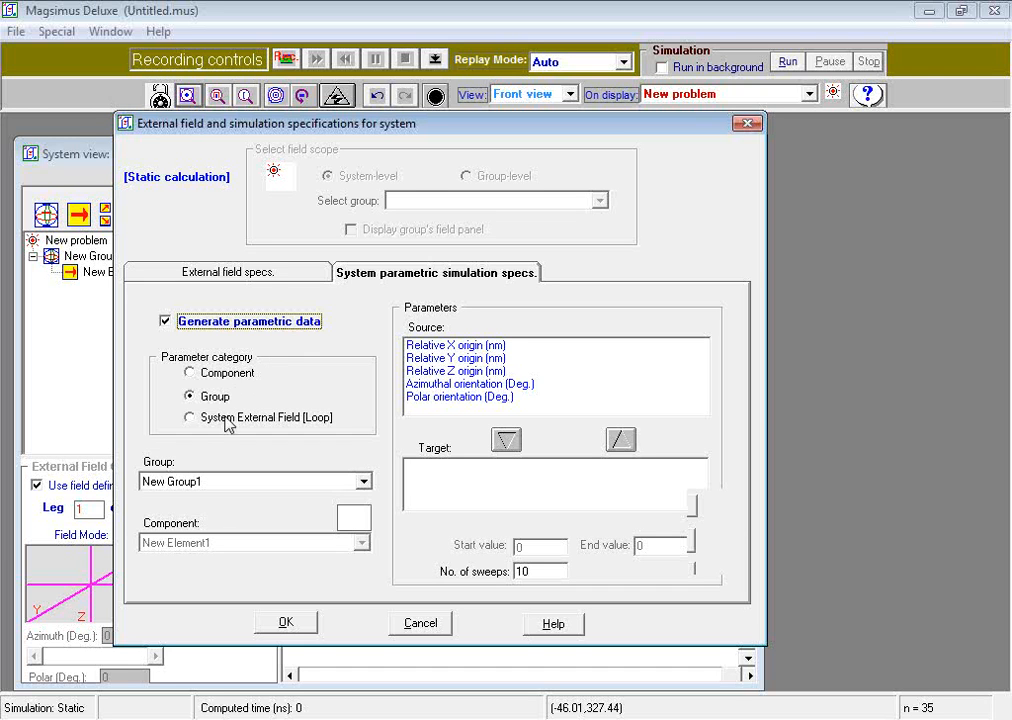
click(193, 419)
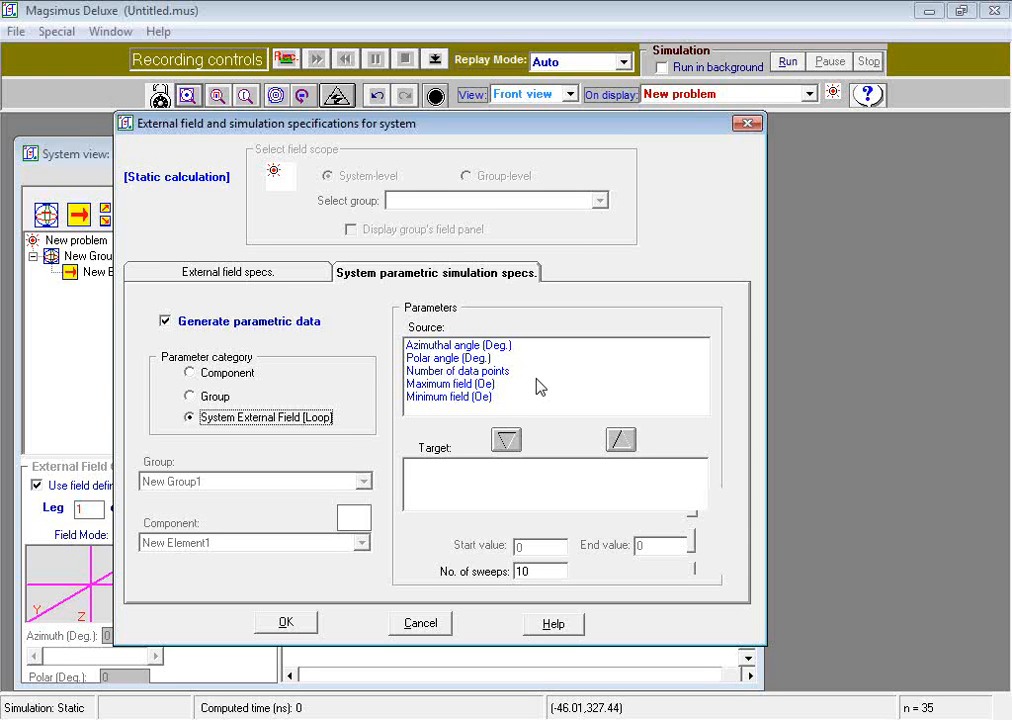
click(465, 360)
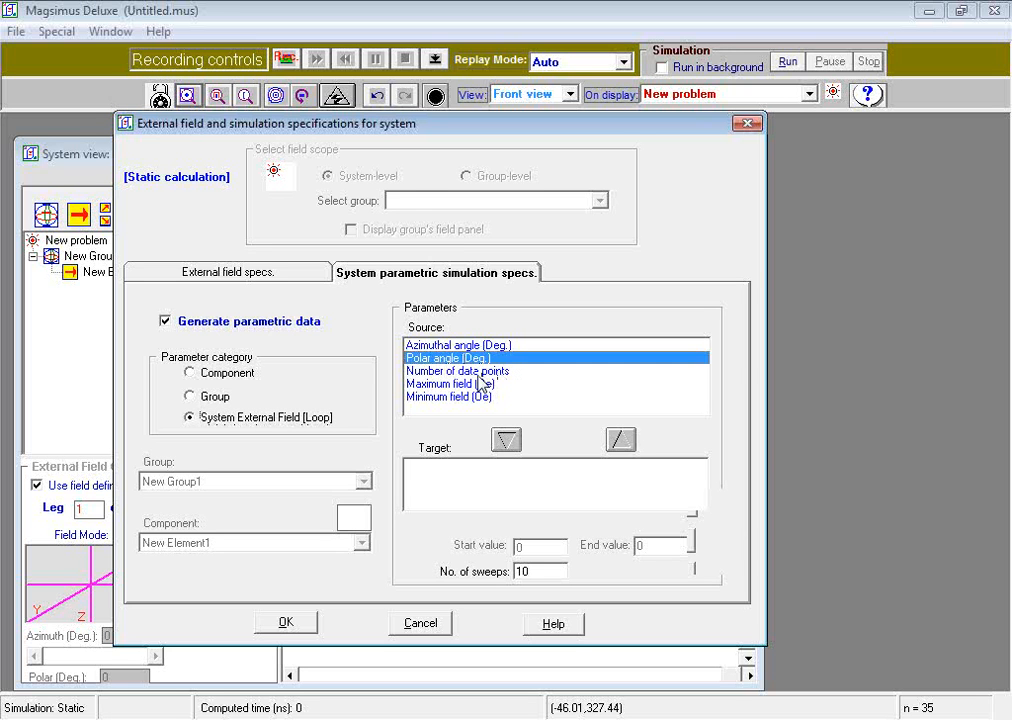
click(503, 443)
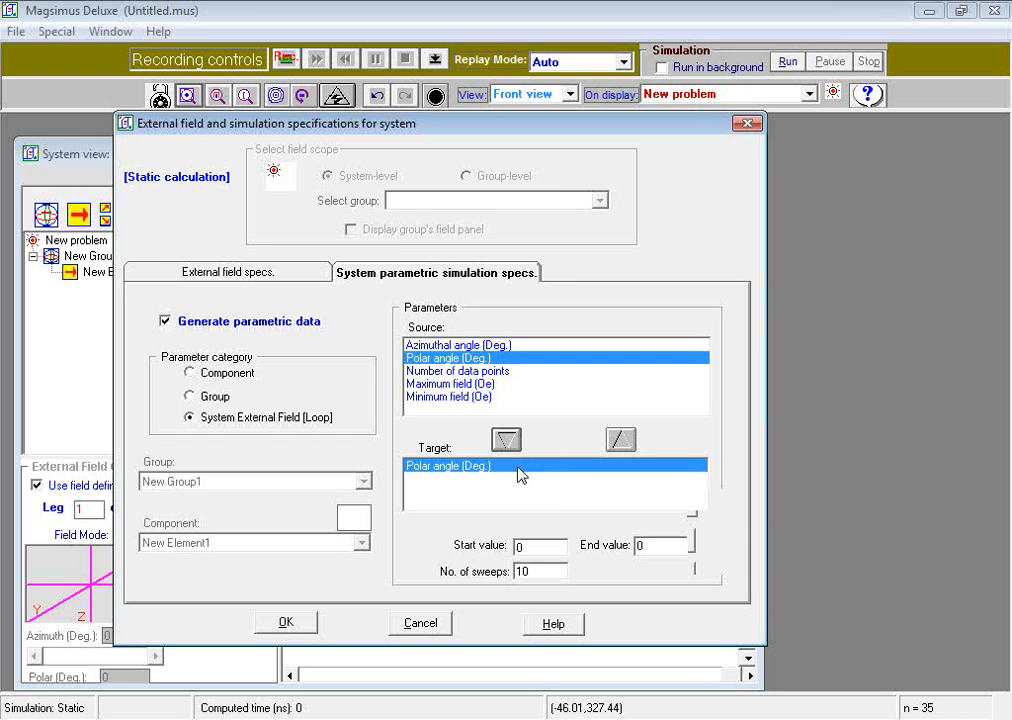
double_click(636, 546)
text(9)
click(287, 623)
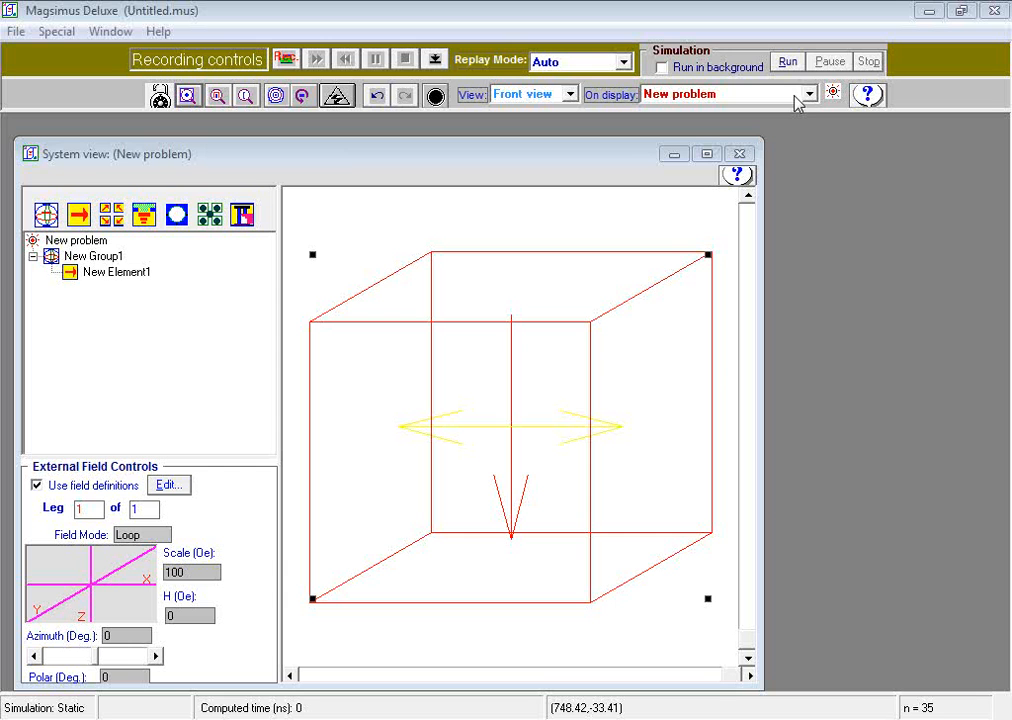
- Run the simulation, pausing it partway and then continuing it
click(790, 62)
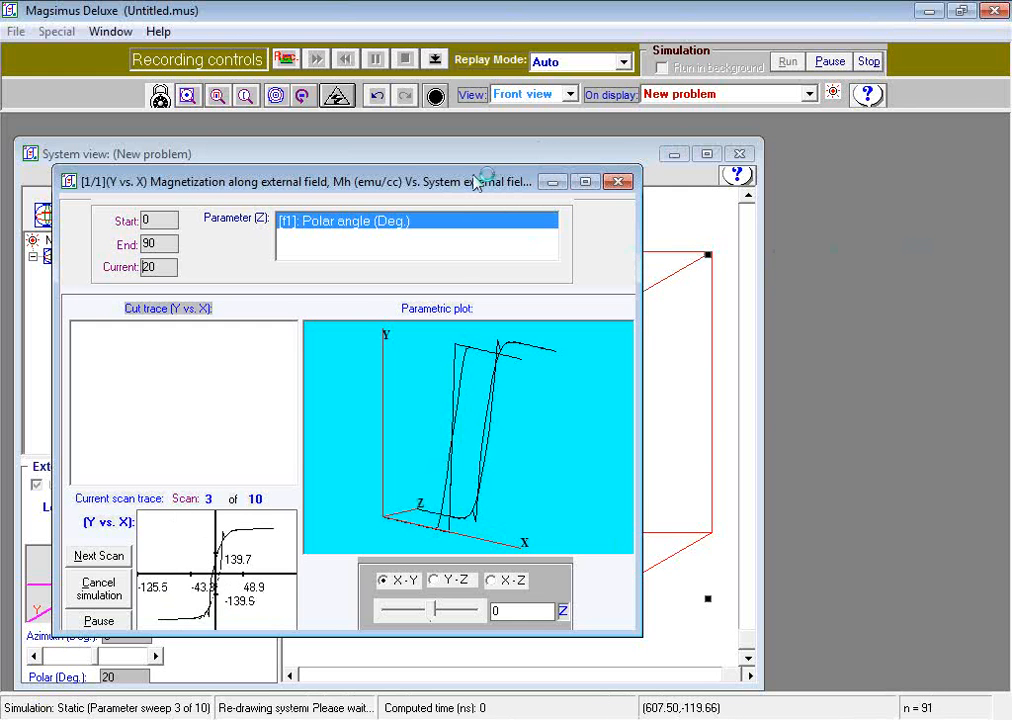
drag(476, 183, 823, 223)
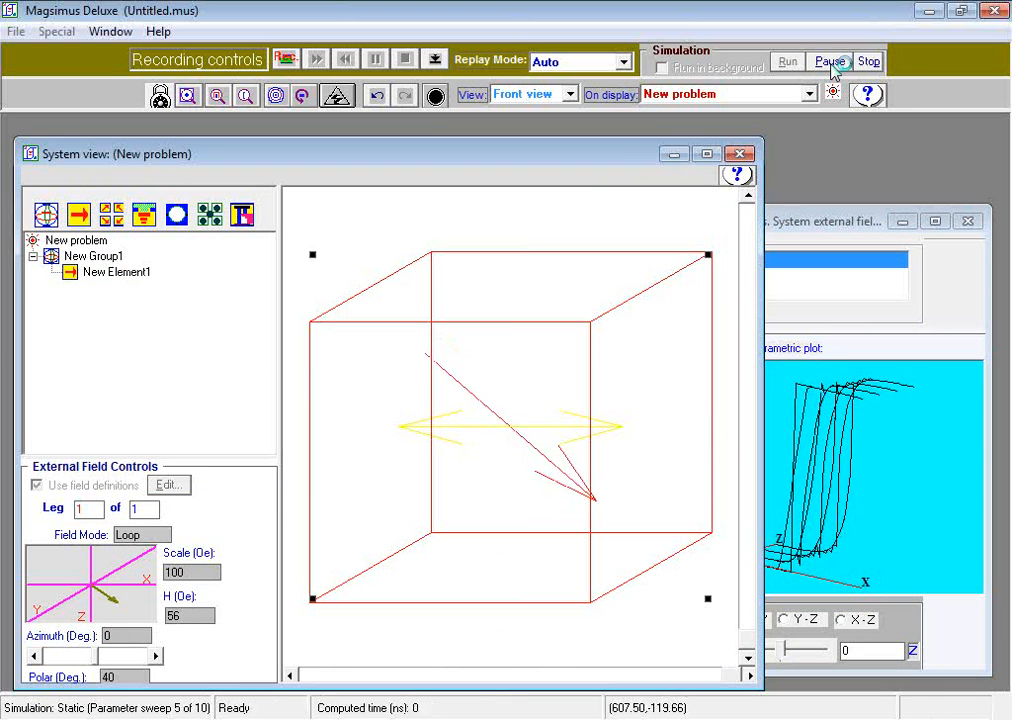
click(831, 62)
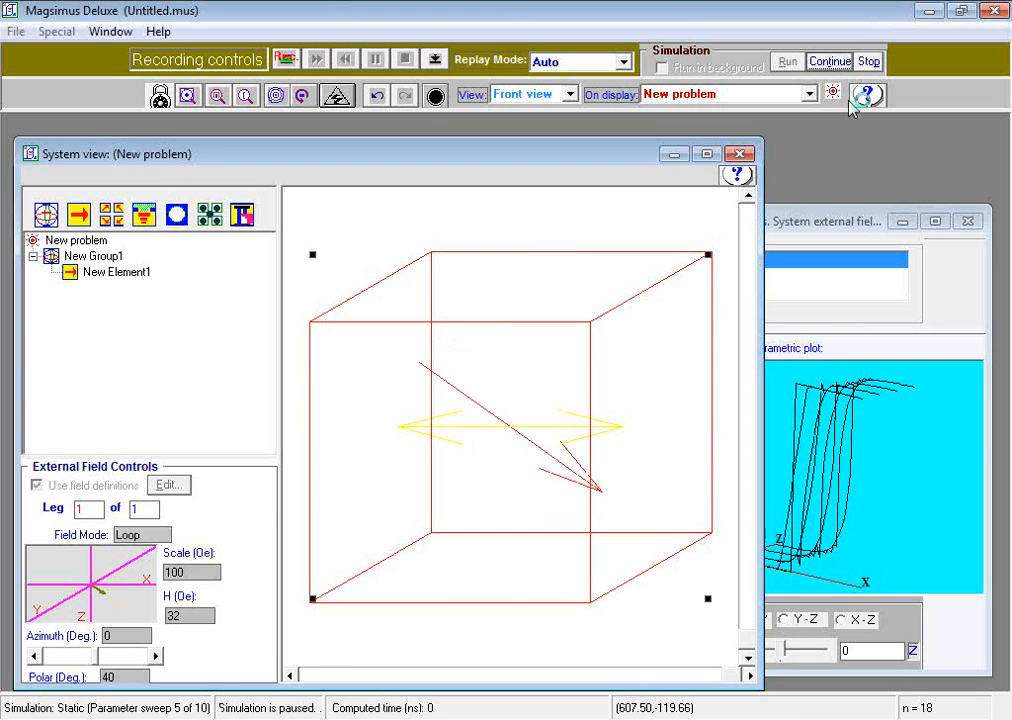
drag(818, 221, 712, 200)
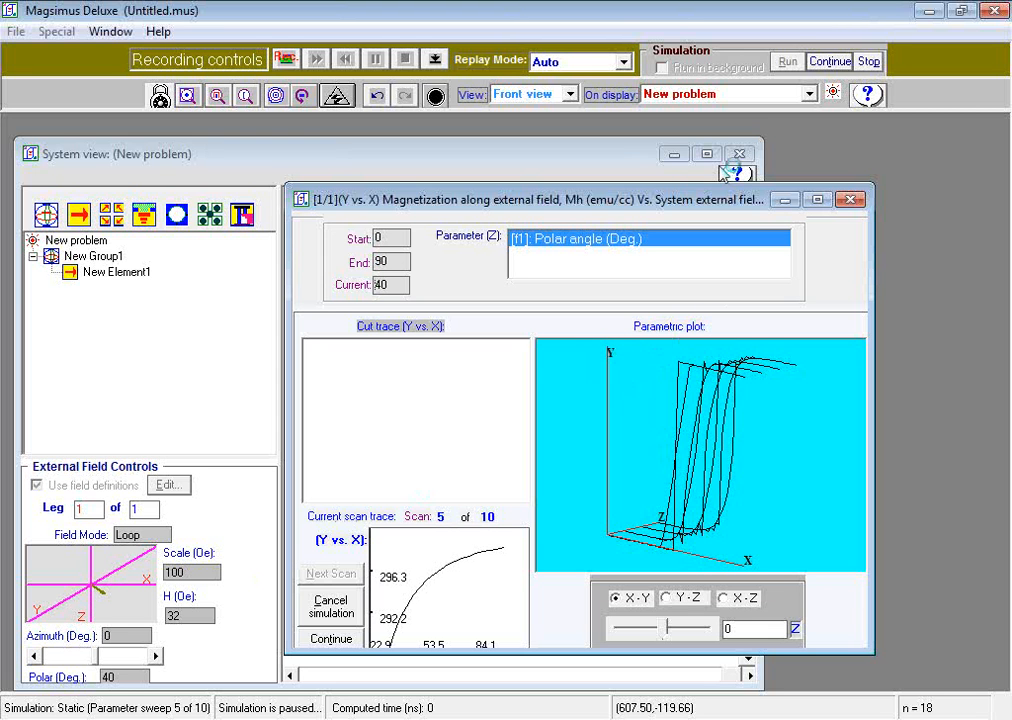
click(830, 62)
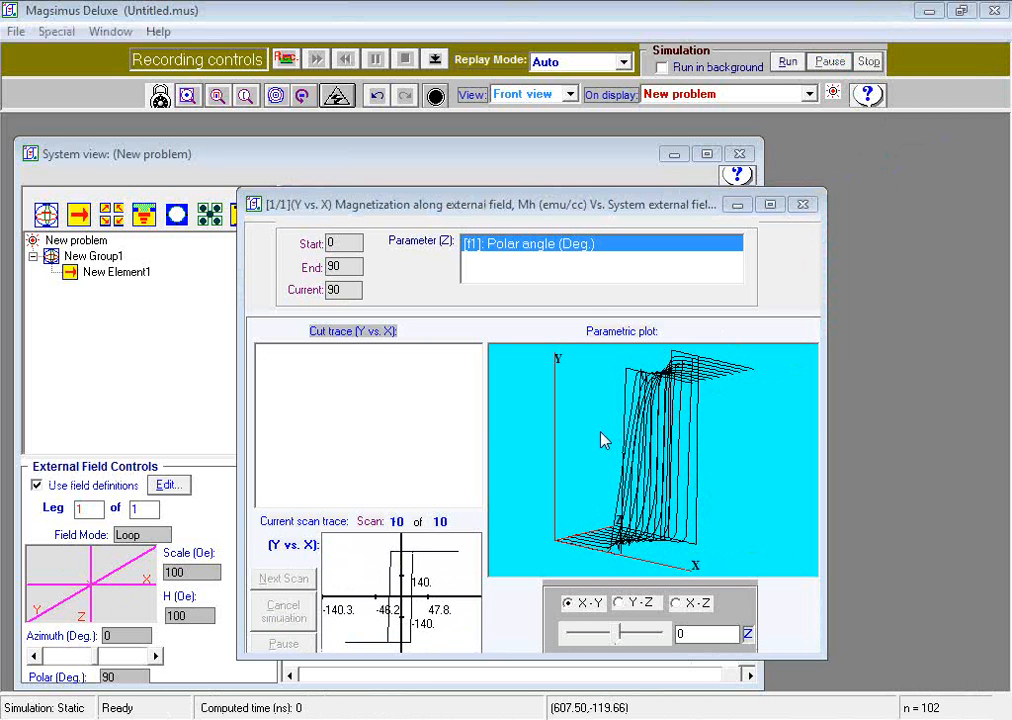
- Show the cut on the parametric plot
click(530, 204)
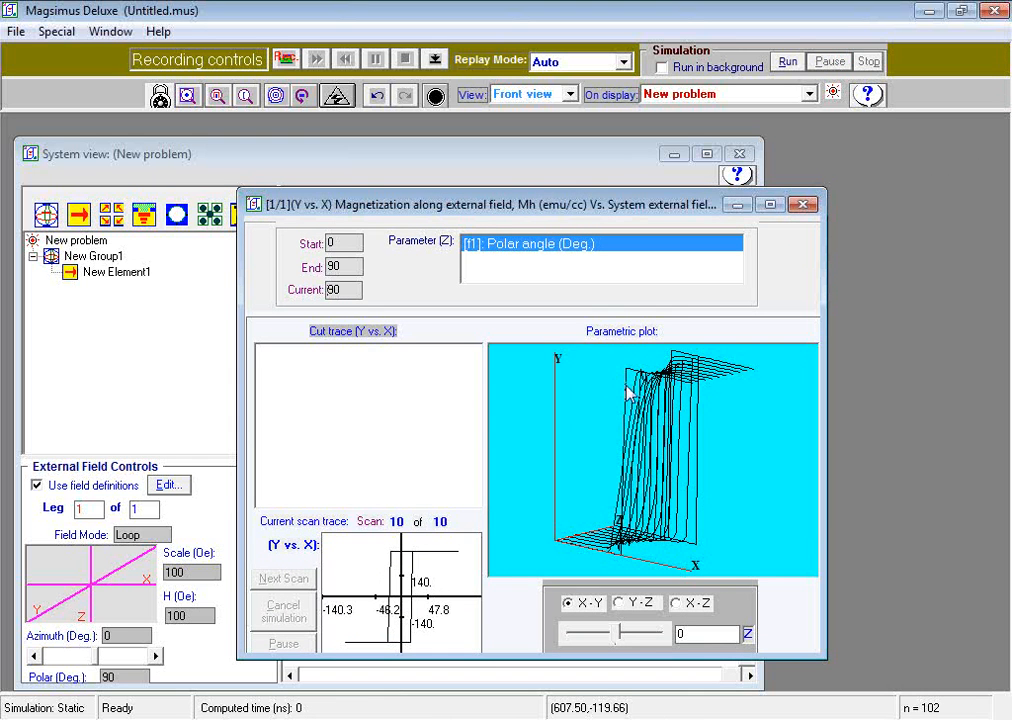
right_click(628, 467)
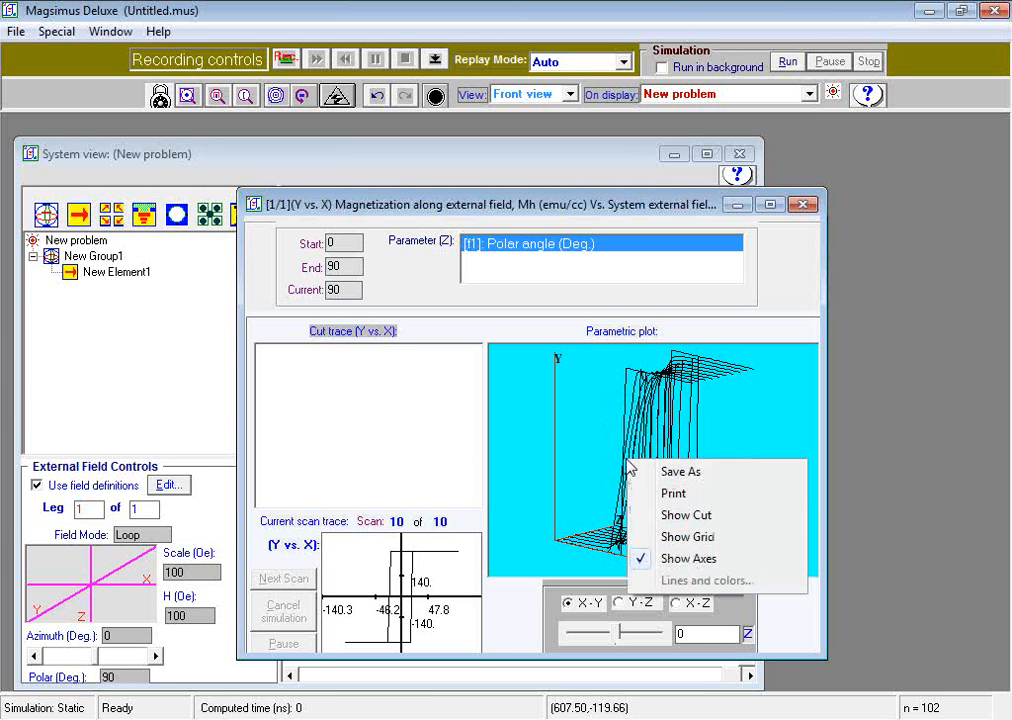
click(672, 517)
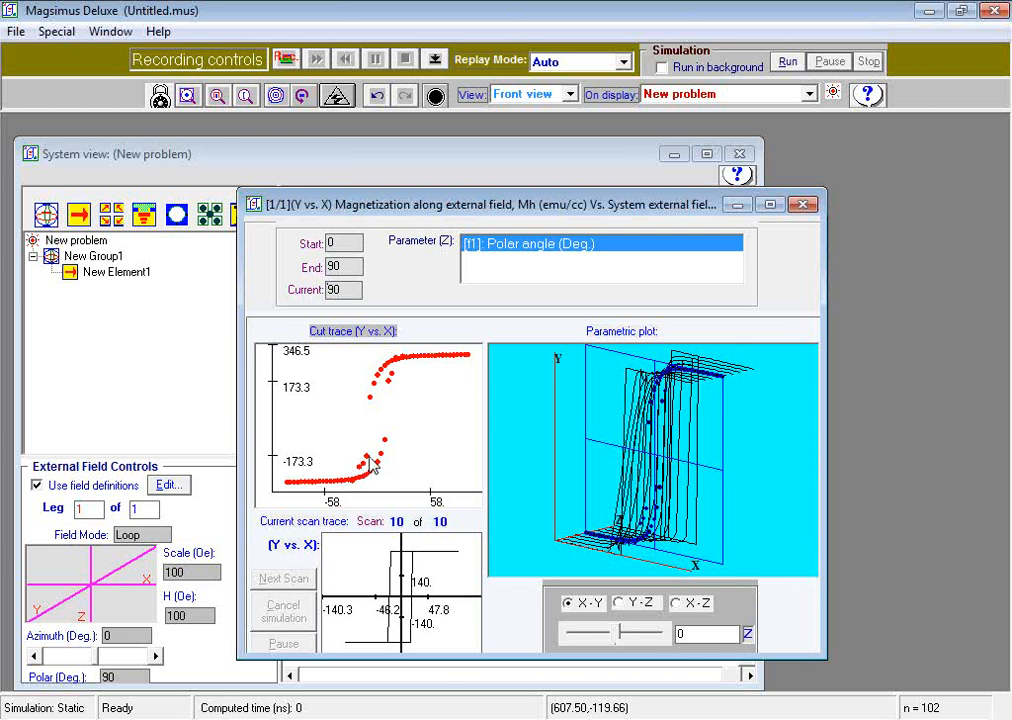
- Switch the cut to the X-Z plane and move it to 120
click(618, 602)
click(677, 603)
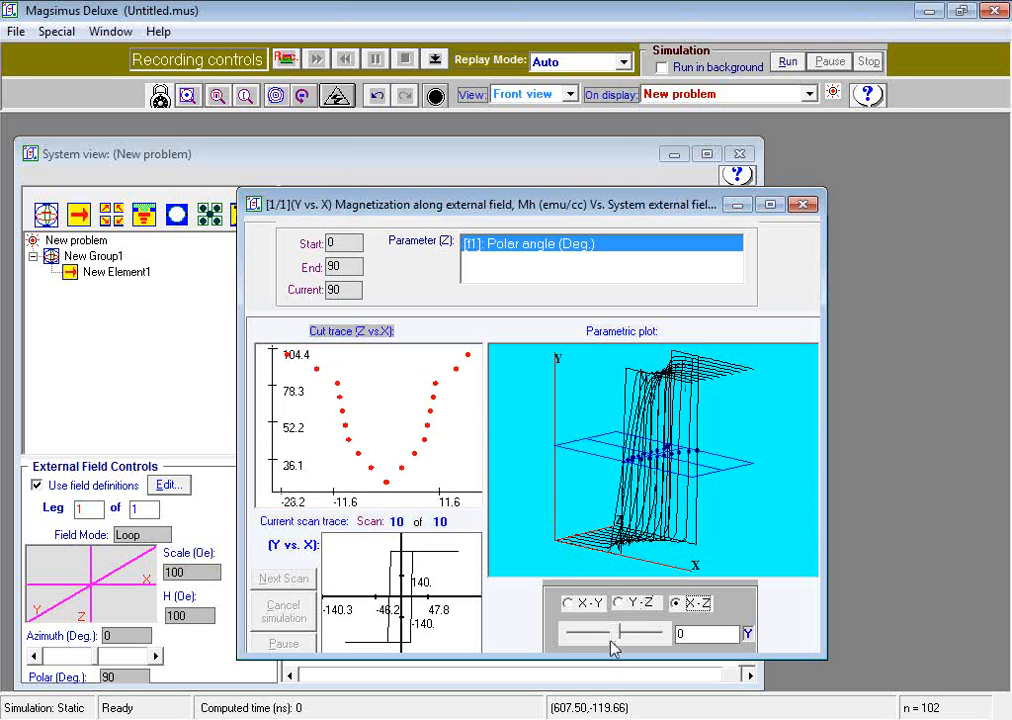
drag(617, 640, 633, 638)
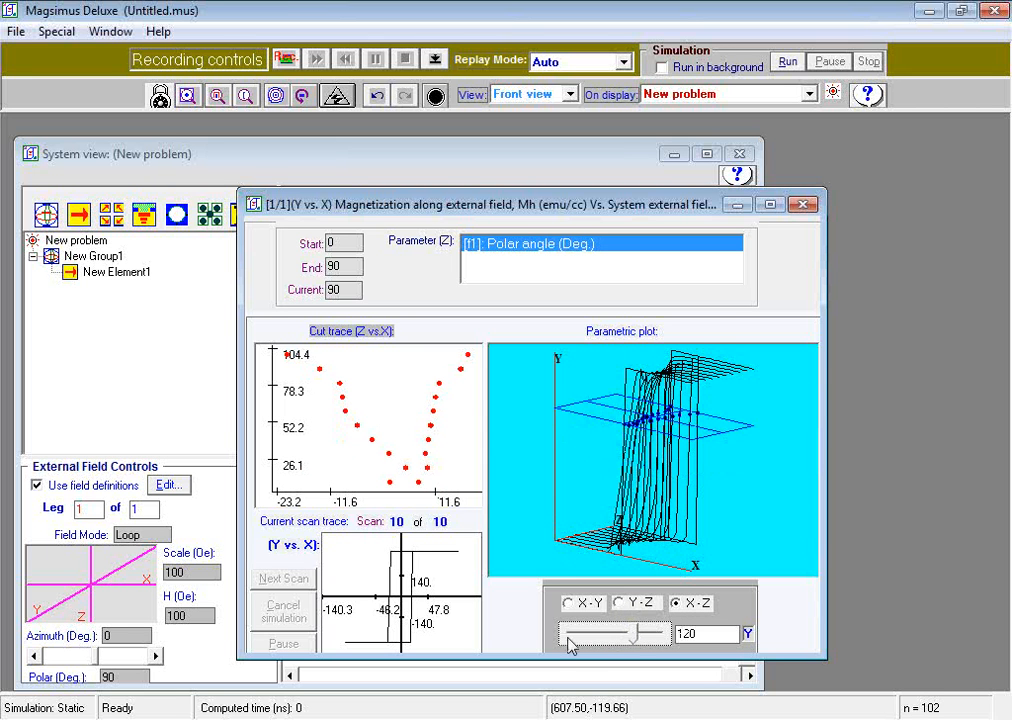